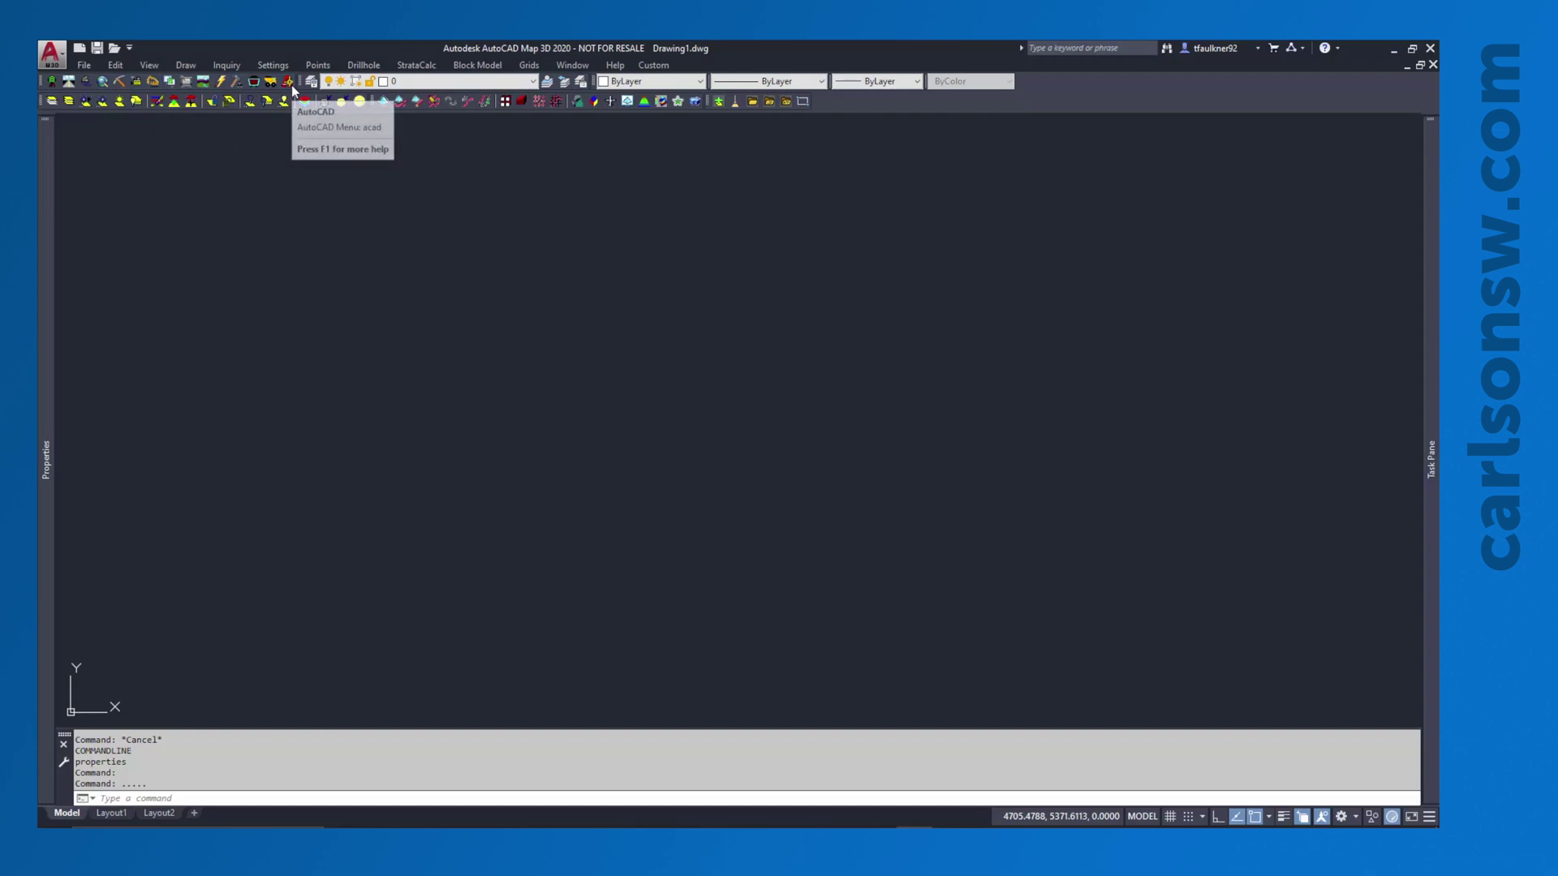
{"action": "right_click", "coordinate": [882, 98]}
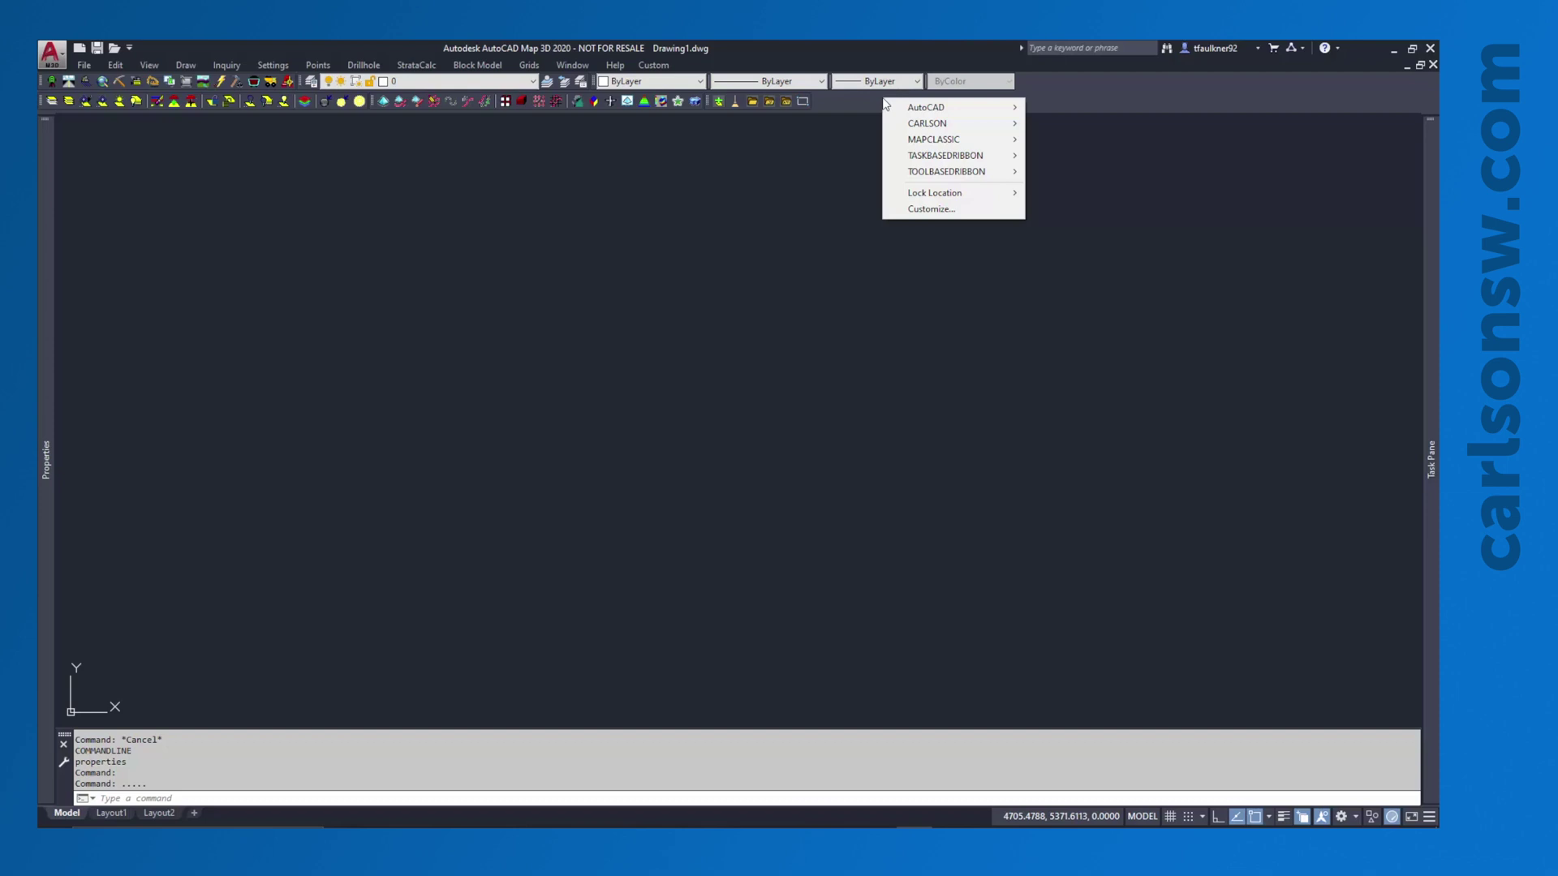
{"action": "mouse_move", "coordinate": [922, 128]}
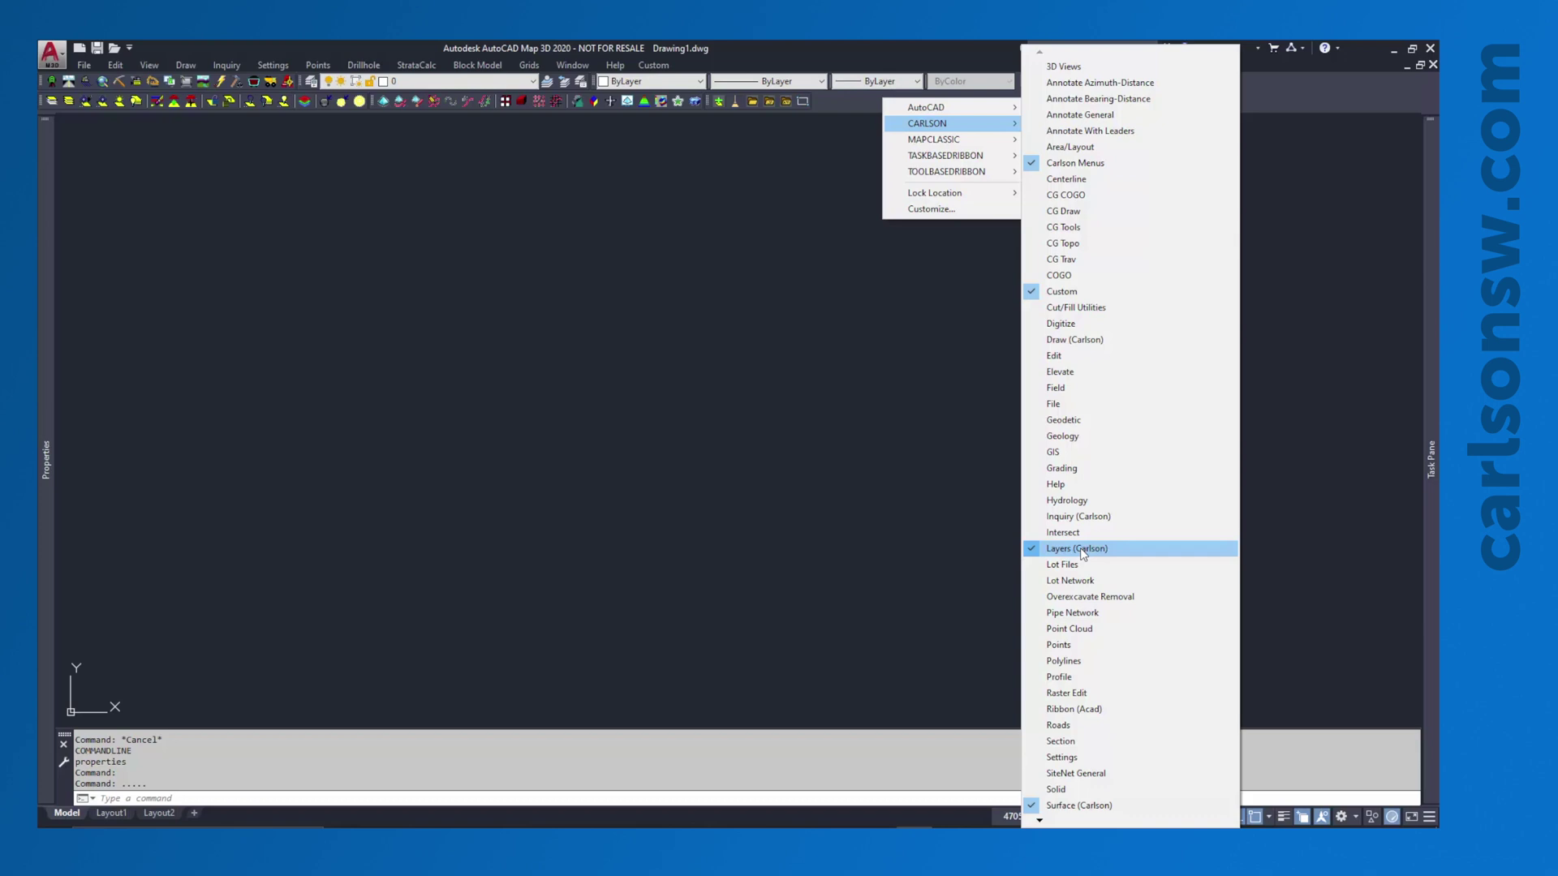
{"action": "left_click", "coordinate": [637, 137]}
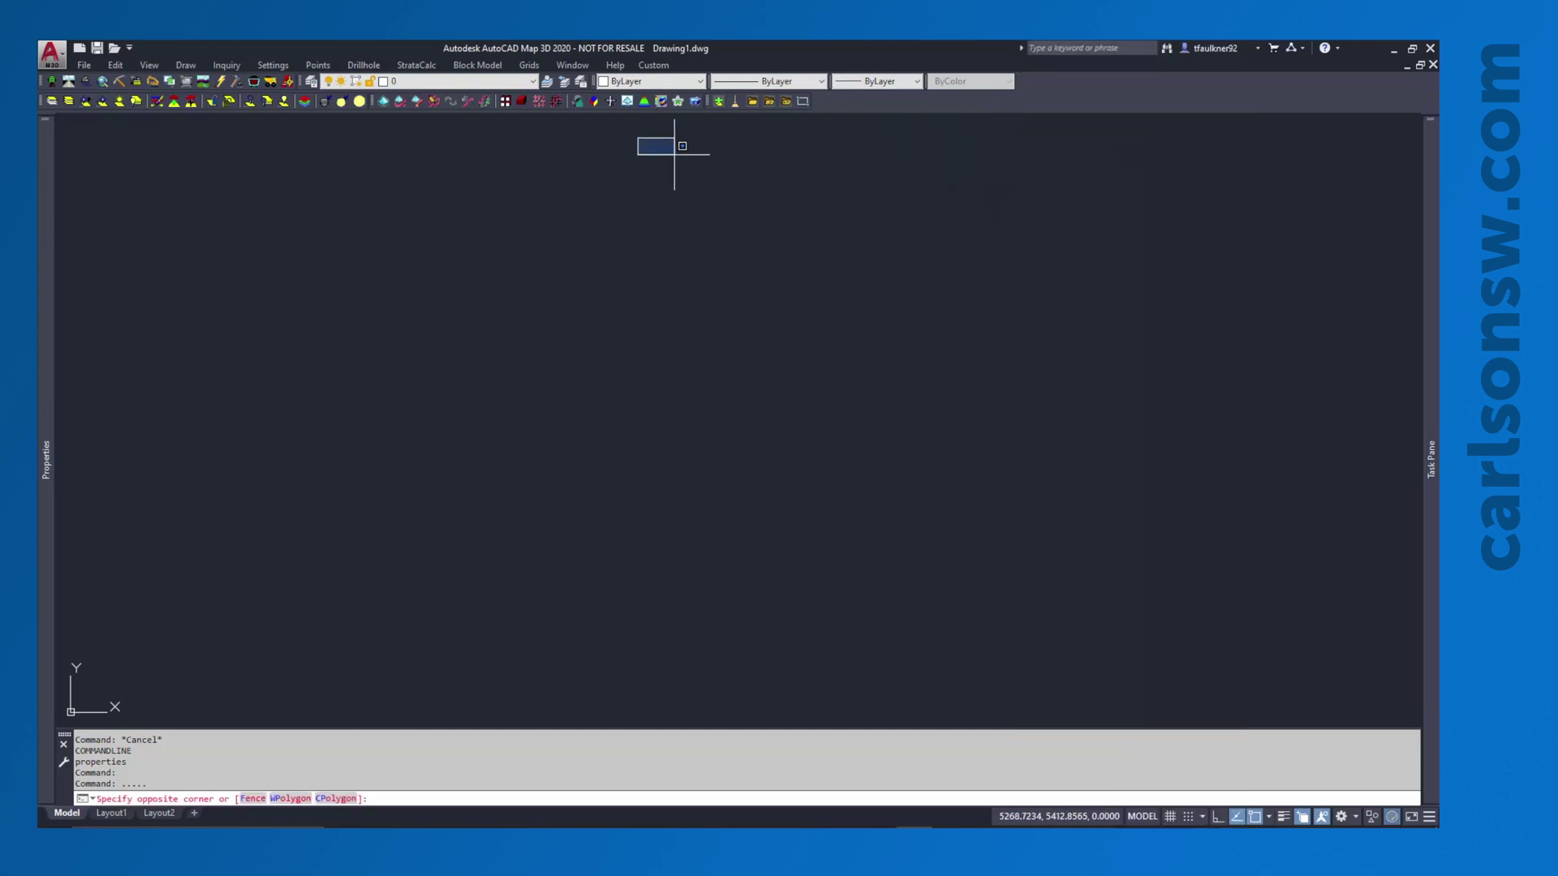
{"action": "left_click", "coordinate": [674, 146]}
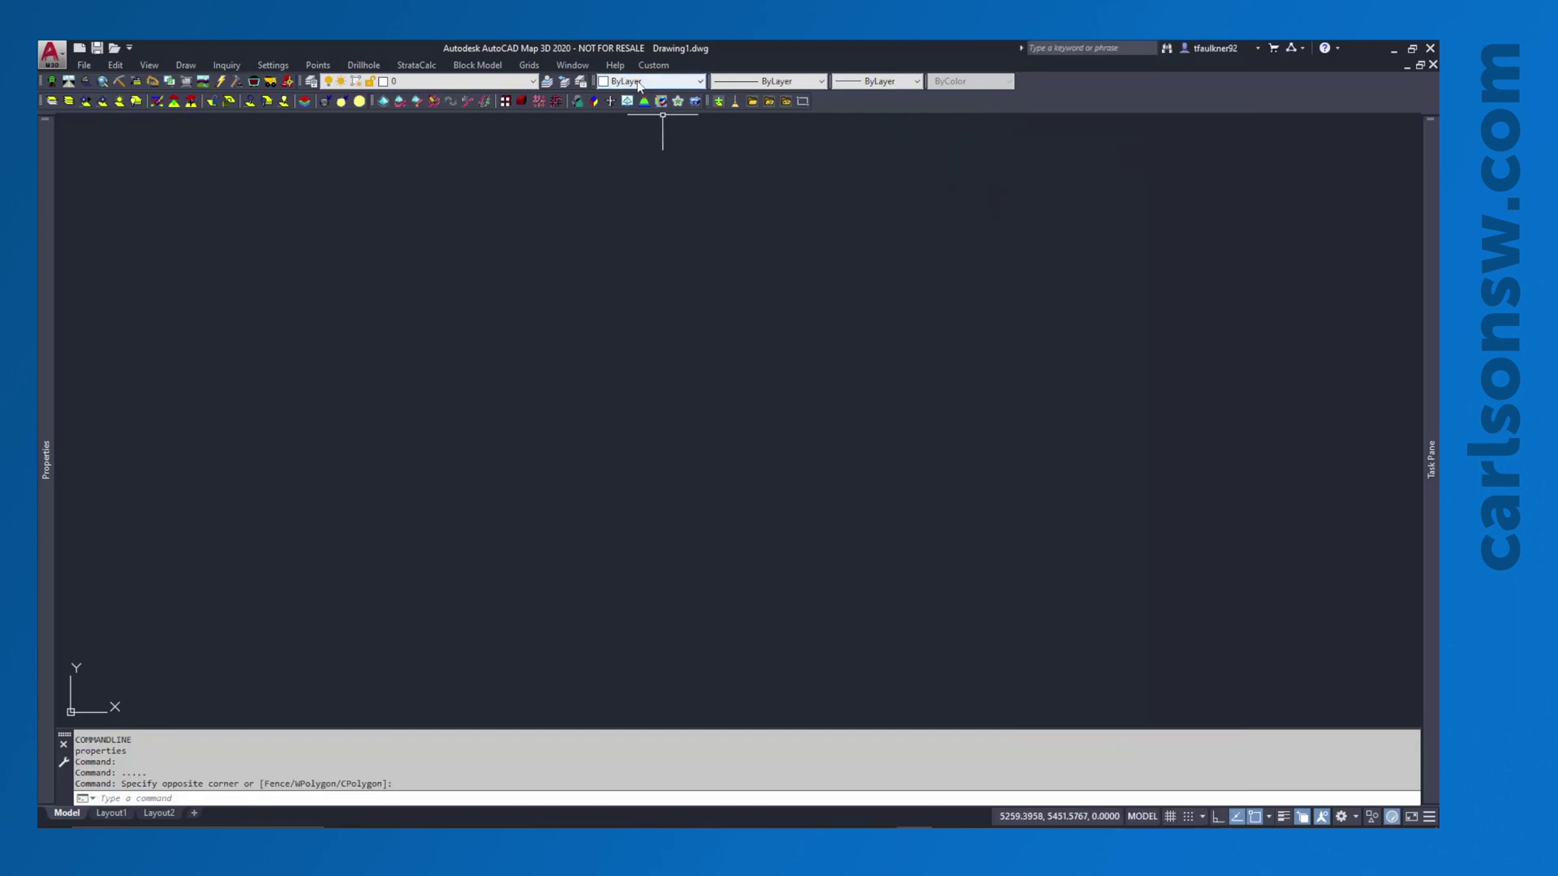
{"action": "left_click", "coordinate": [507, 81]}
{"action": "left_click", "coordinate": [506, 81]}
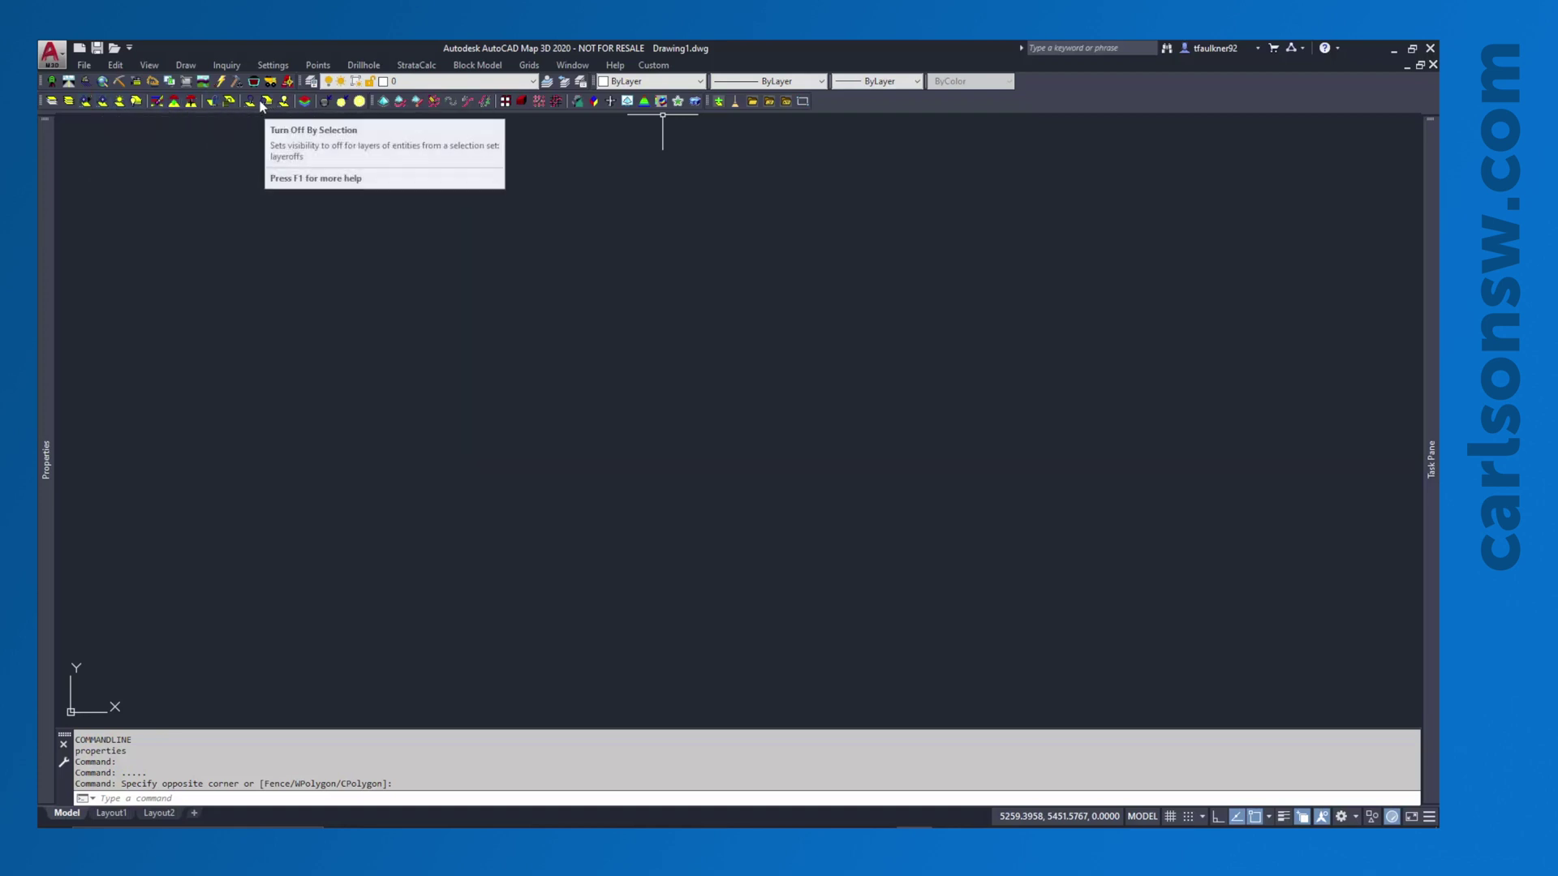
Toggle the Surface (Carlson) toolbar from the CARLSON toolbar group list.
{"action": "right_click", "coordinate": [1053, 86]}
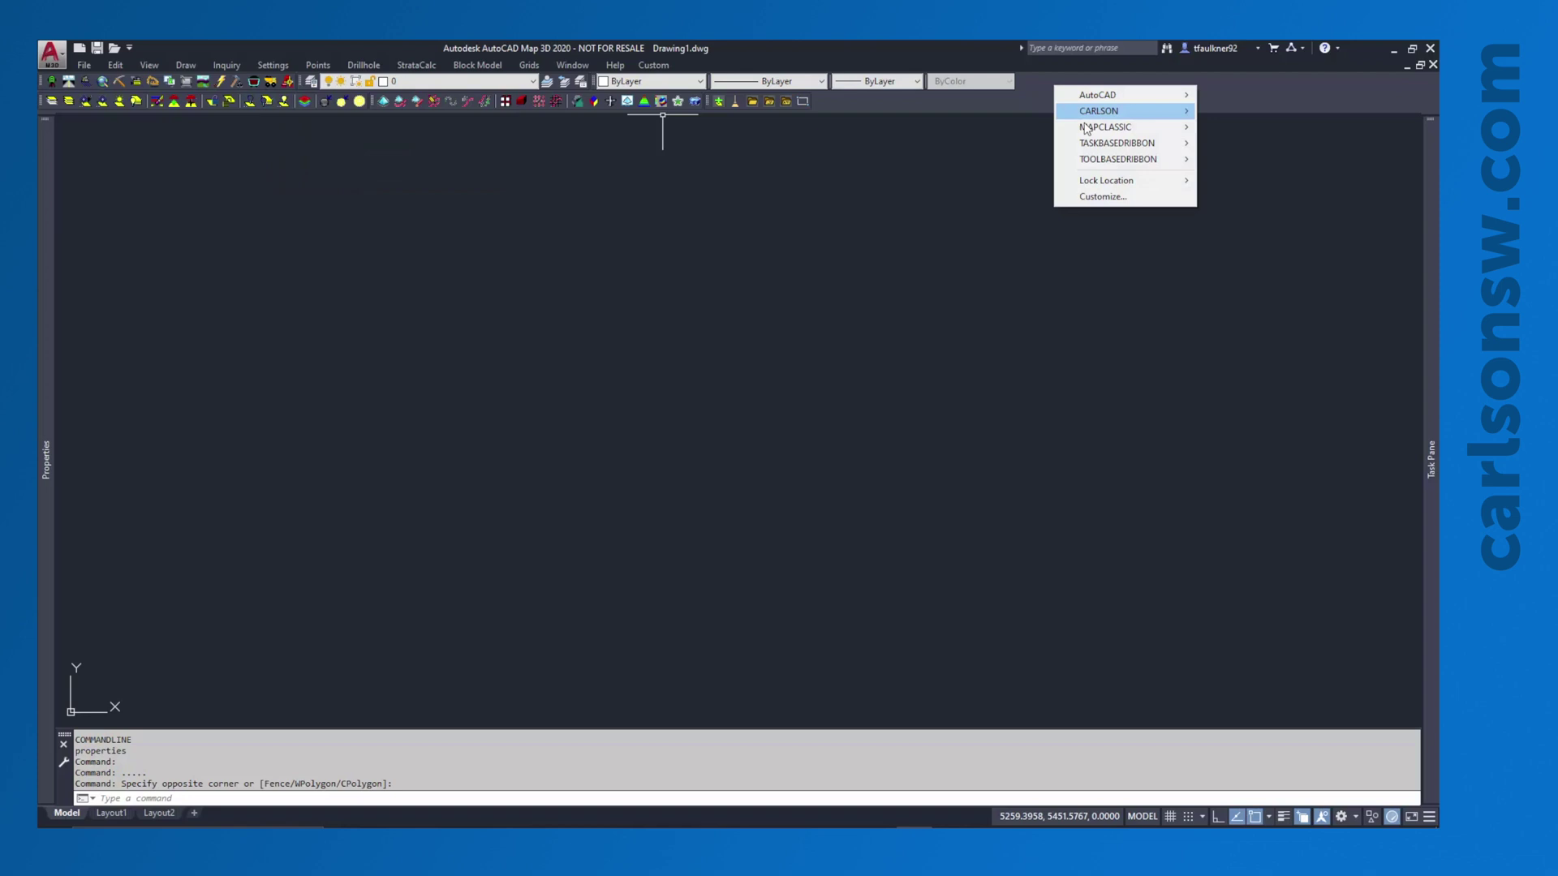
{"action": "mouse_move", "coordinate": [1092, 113]}
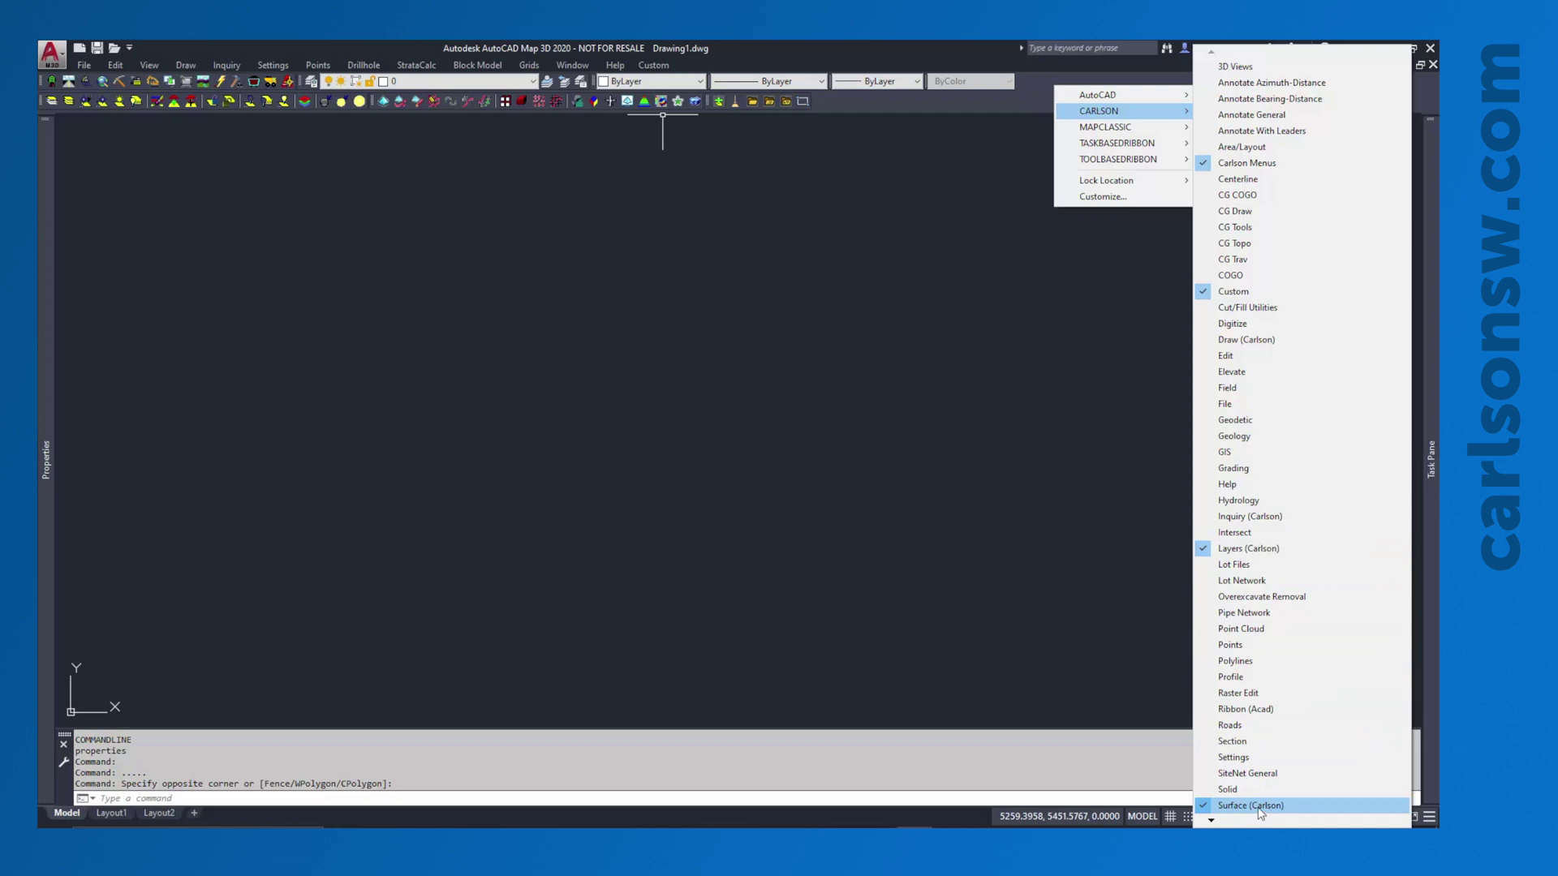
{"action": "left_click", "coordinate": [374, 104]}
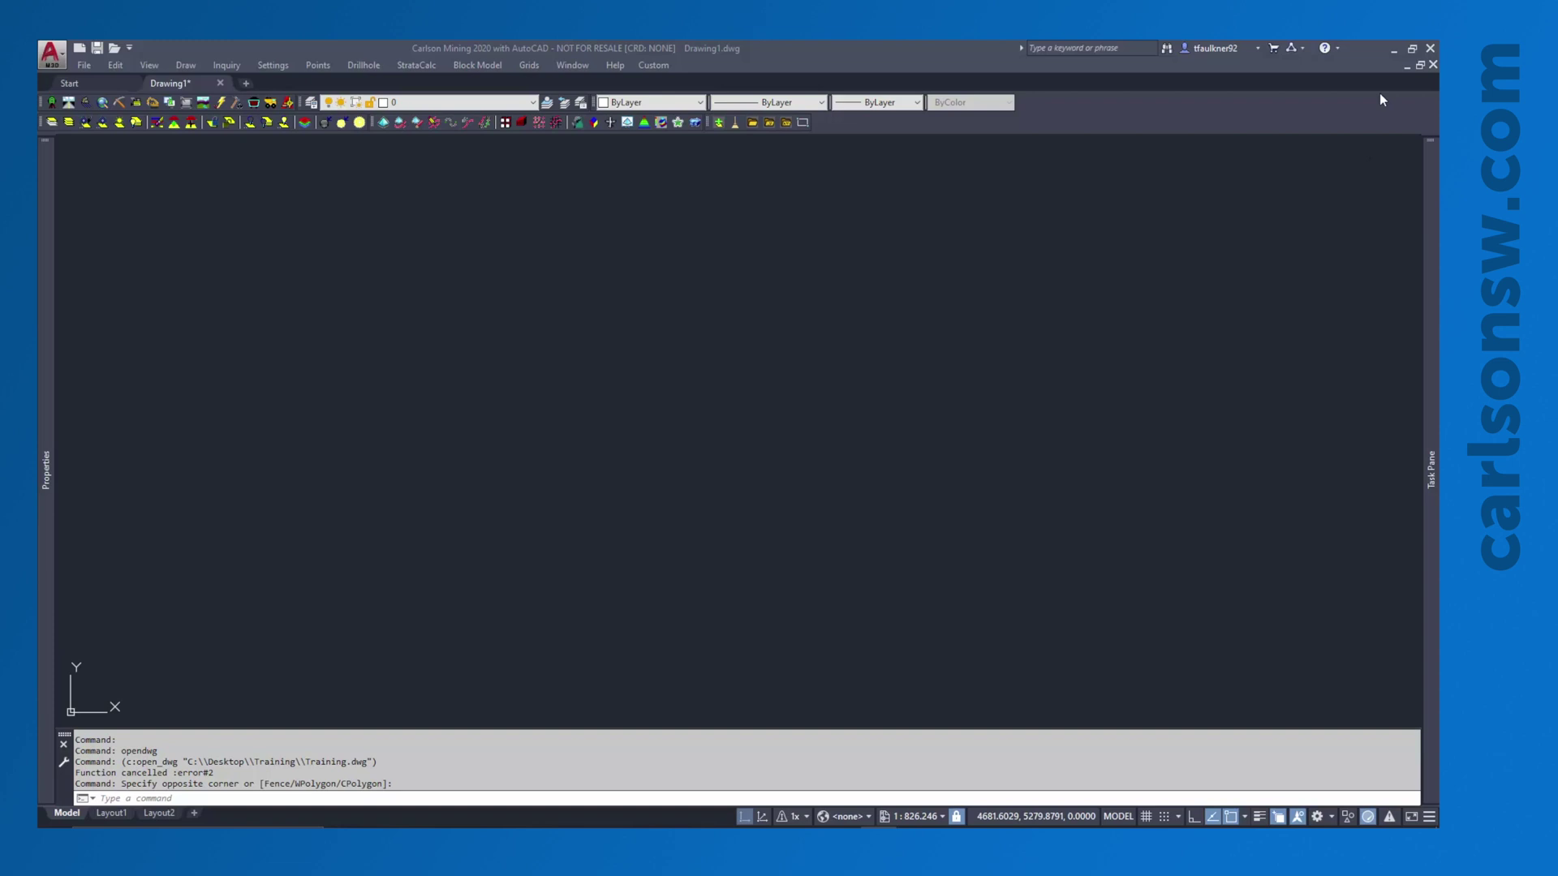
Minimize Carlson and check the desktop Training folder for Training.dwg, Drillholes.xlsx and the workflow PDF.
{"action": "left_click", "coordinate": [1394, 47]}
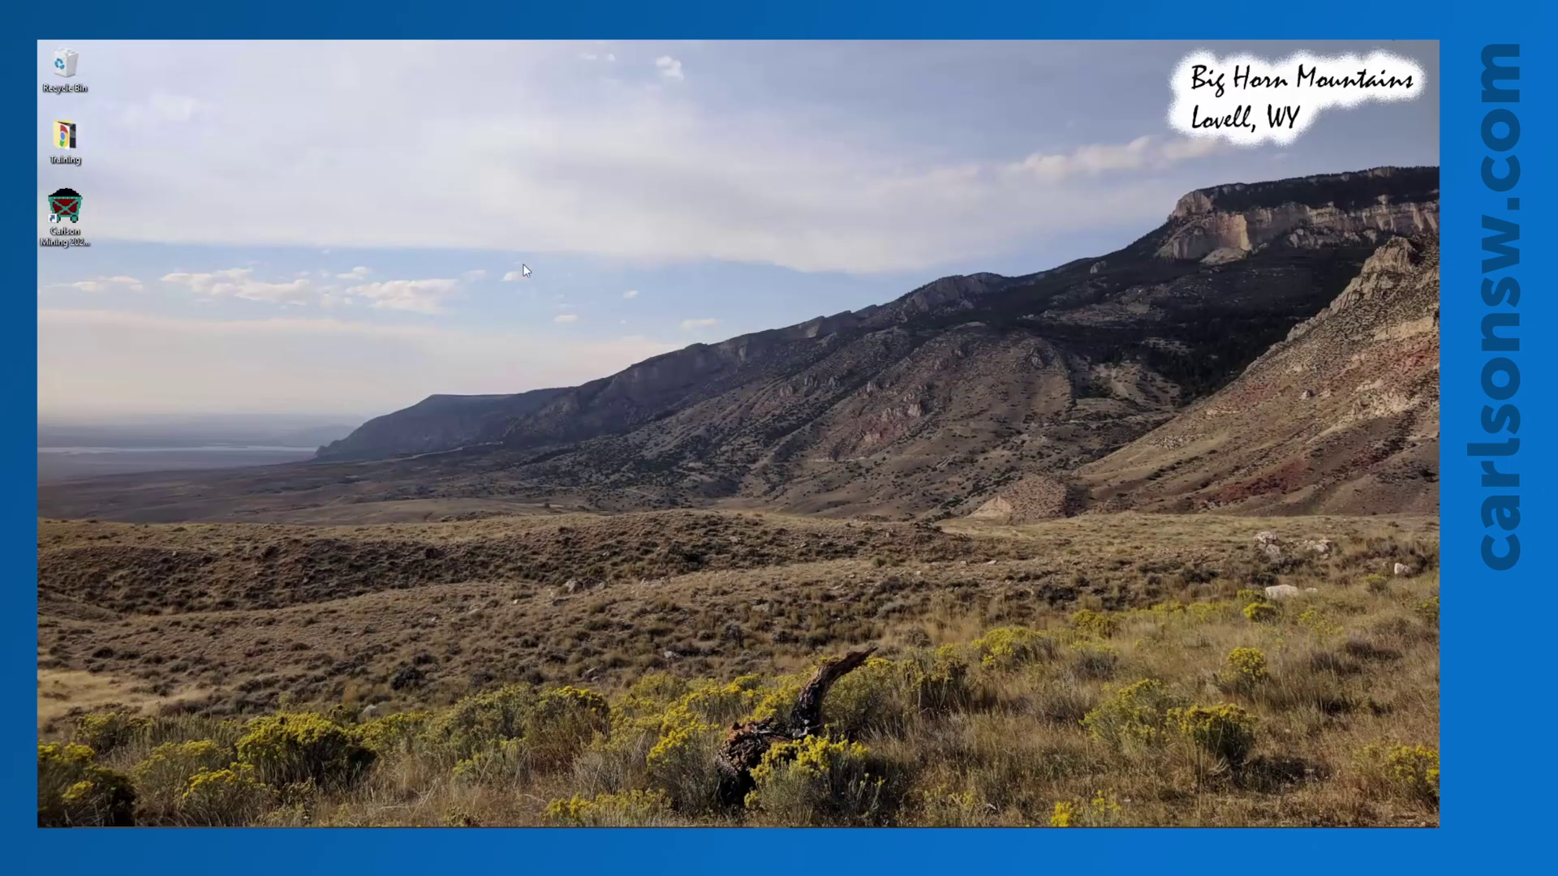
{"action": "double_click", "coordinate": [64, 139]}
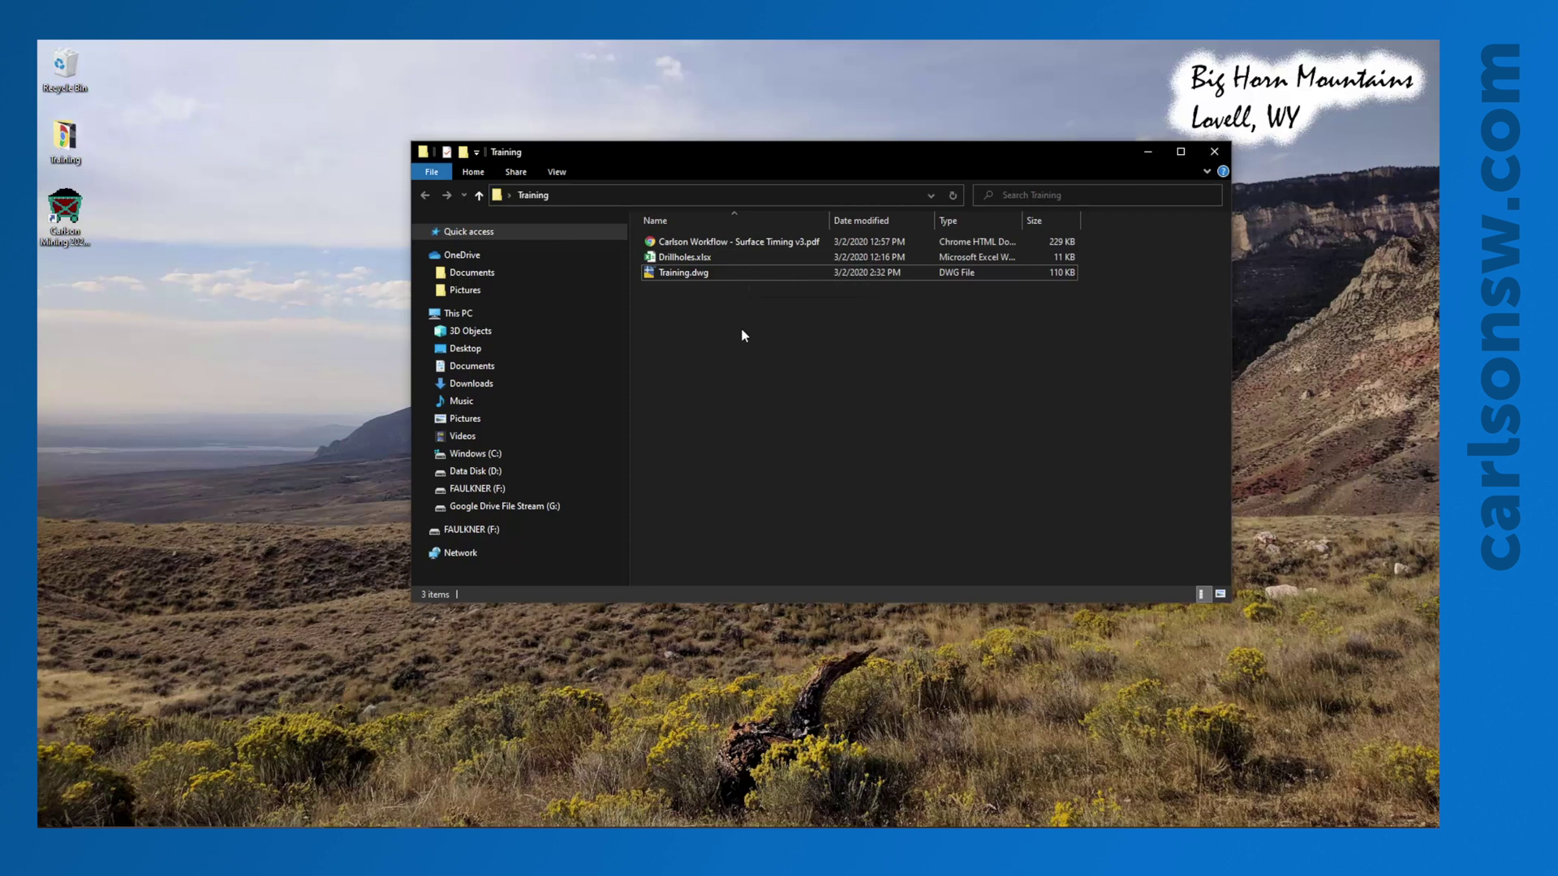
{"action": "mouse_move", "coordinate": [701, 275]}
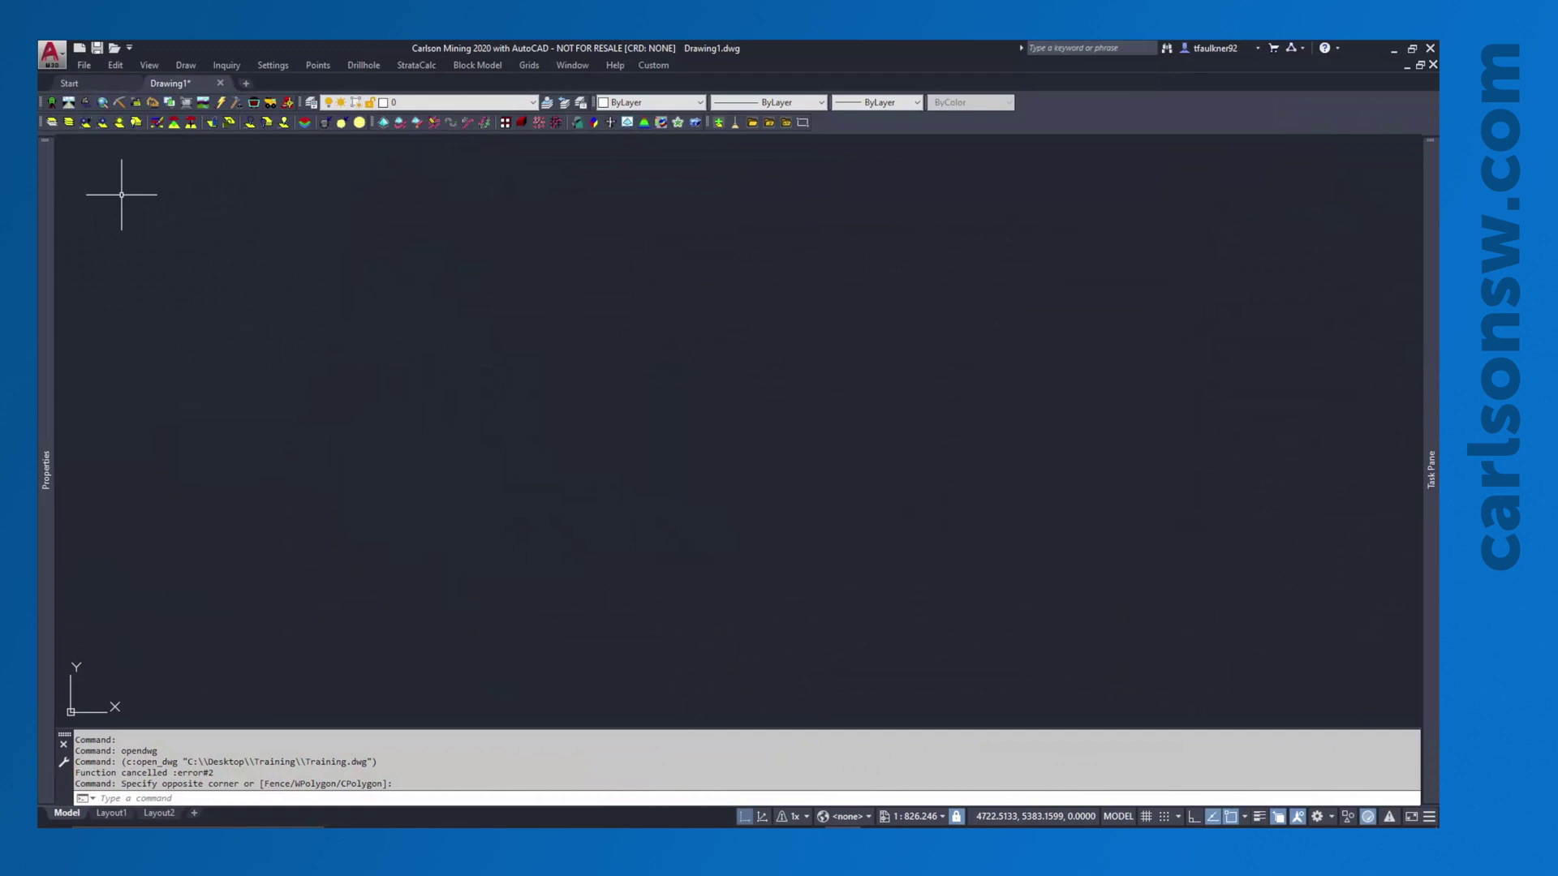
Start File > Open, set the folder to C:\Desktop\Training\ and preview Training.dwg.
{"action": "left_click", "coordinate": [88, 65]}
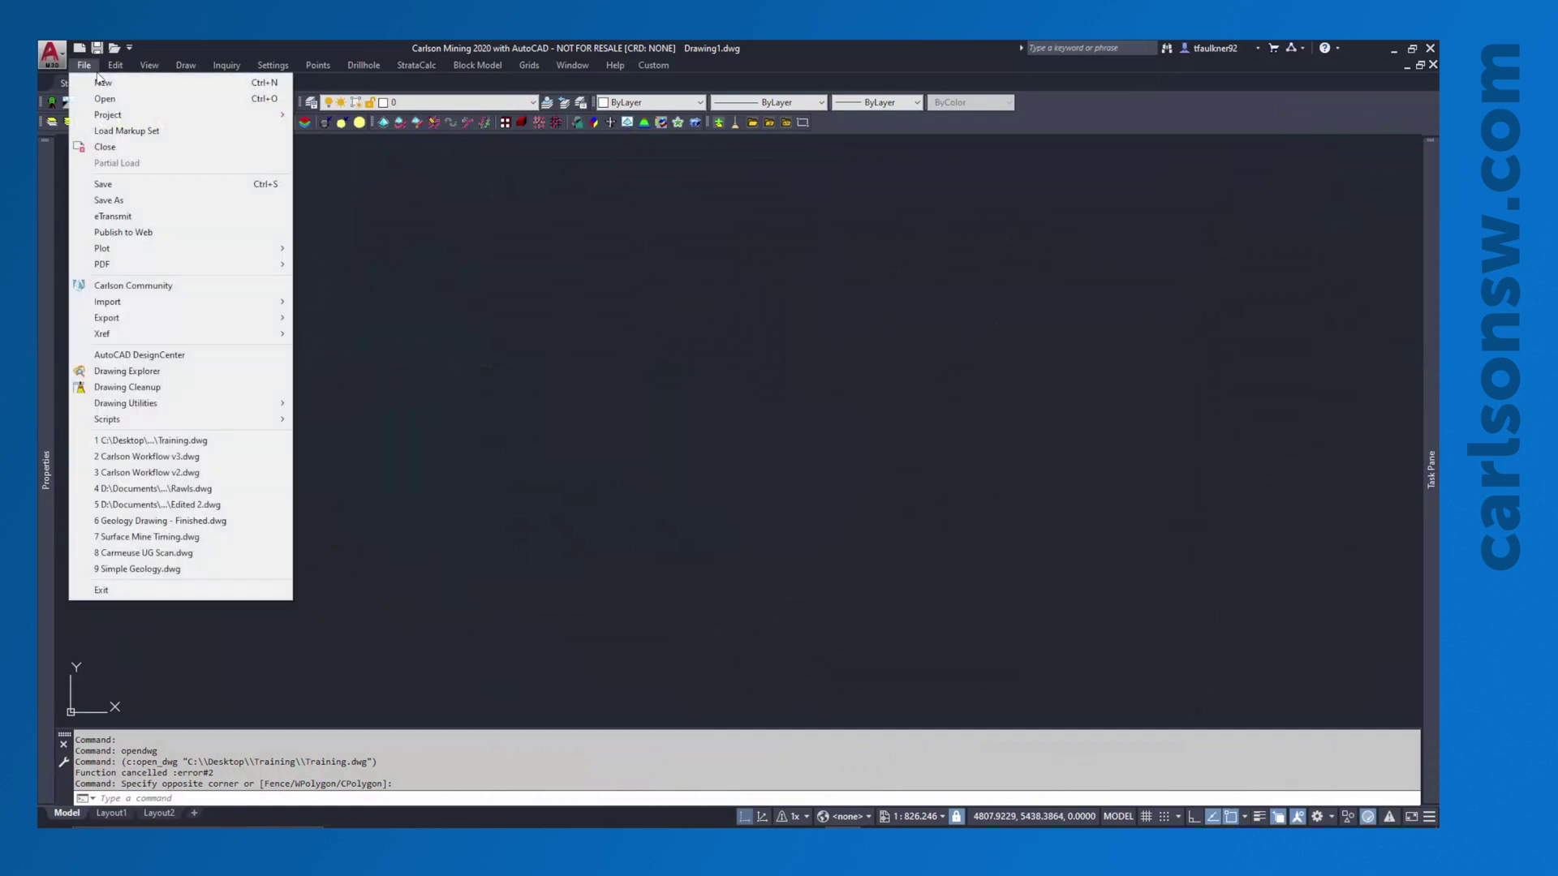
{"action": "left_click", "coordinate": [130, 95]}
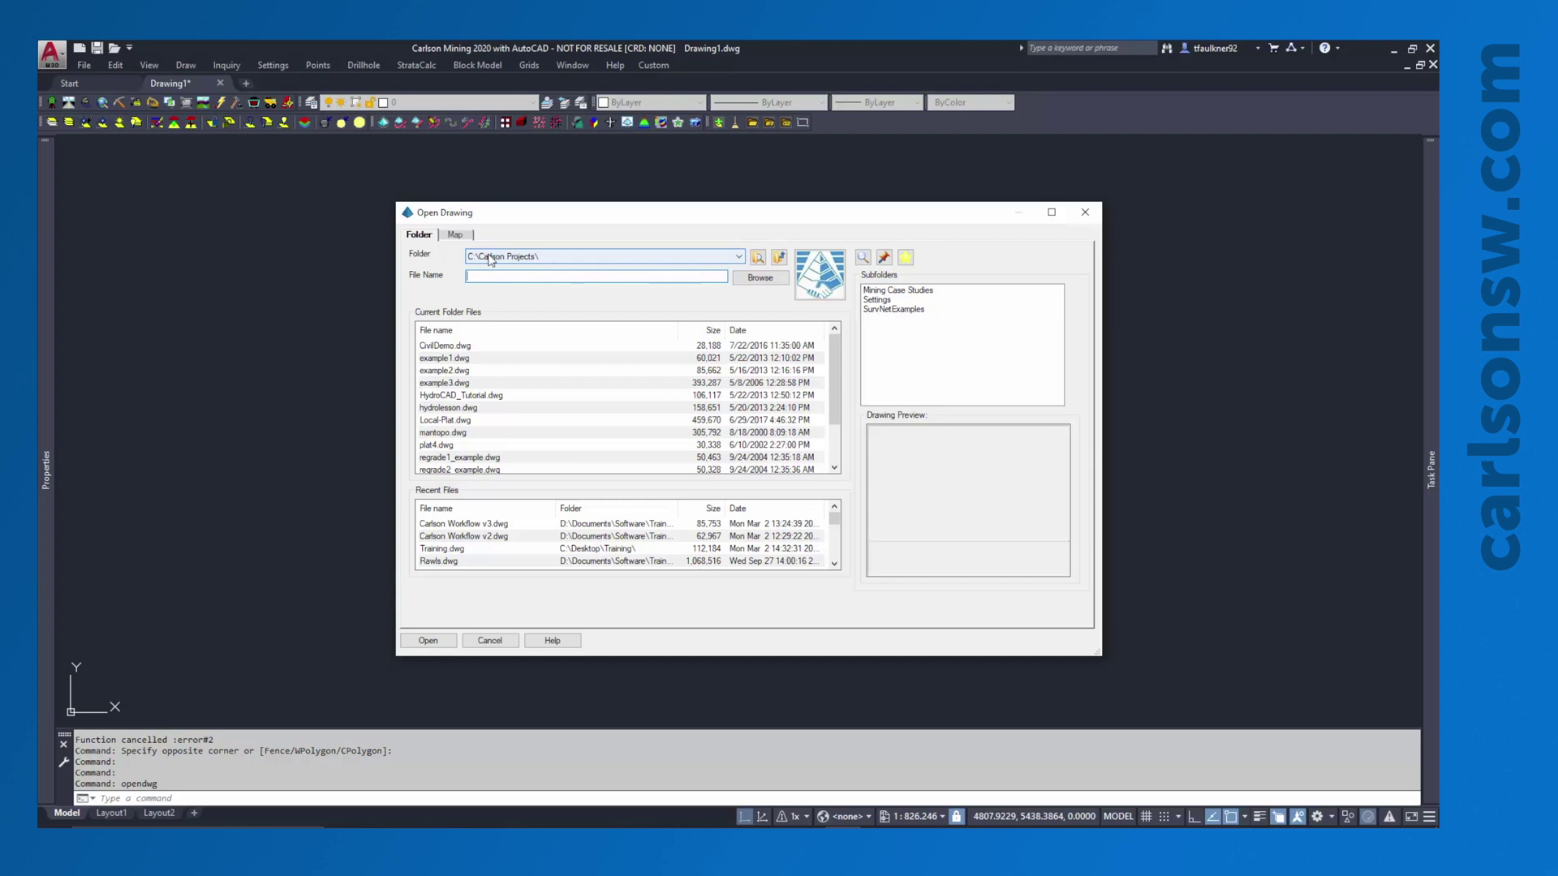
{"action": "left_click", "coordinate": [490, 259]}
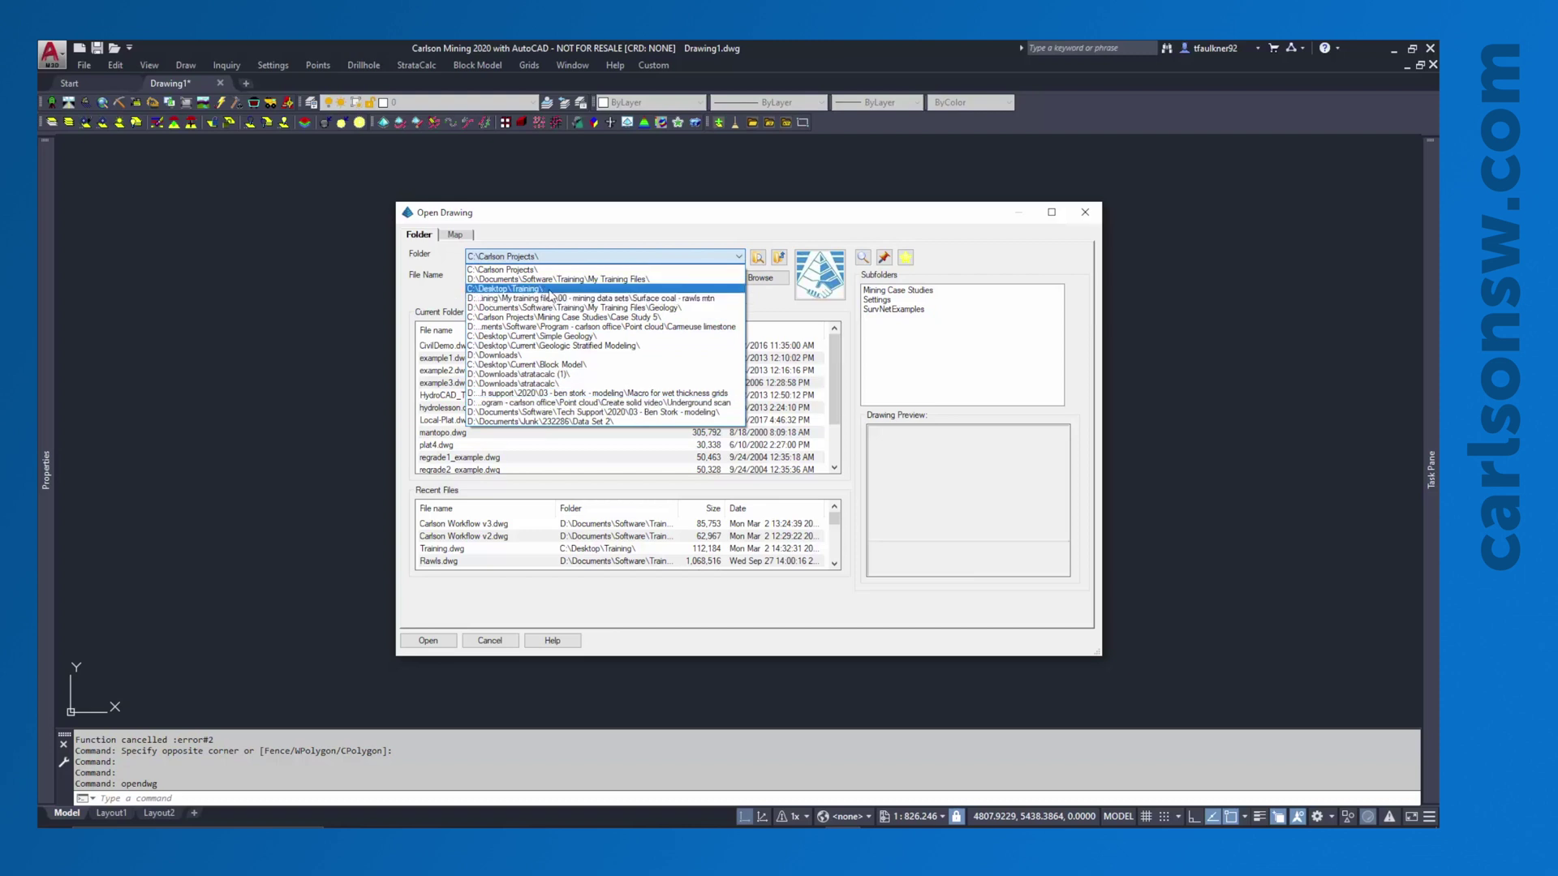
{"action": "left_click", "coordinate": [504, 290]}
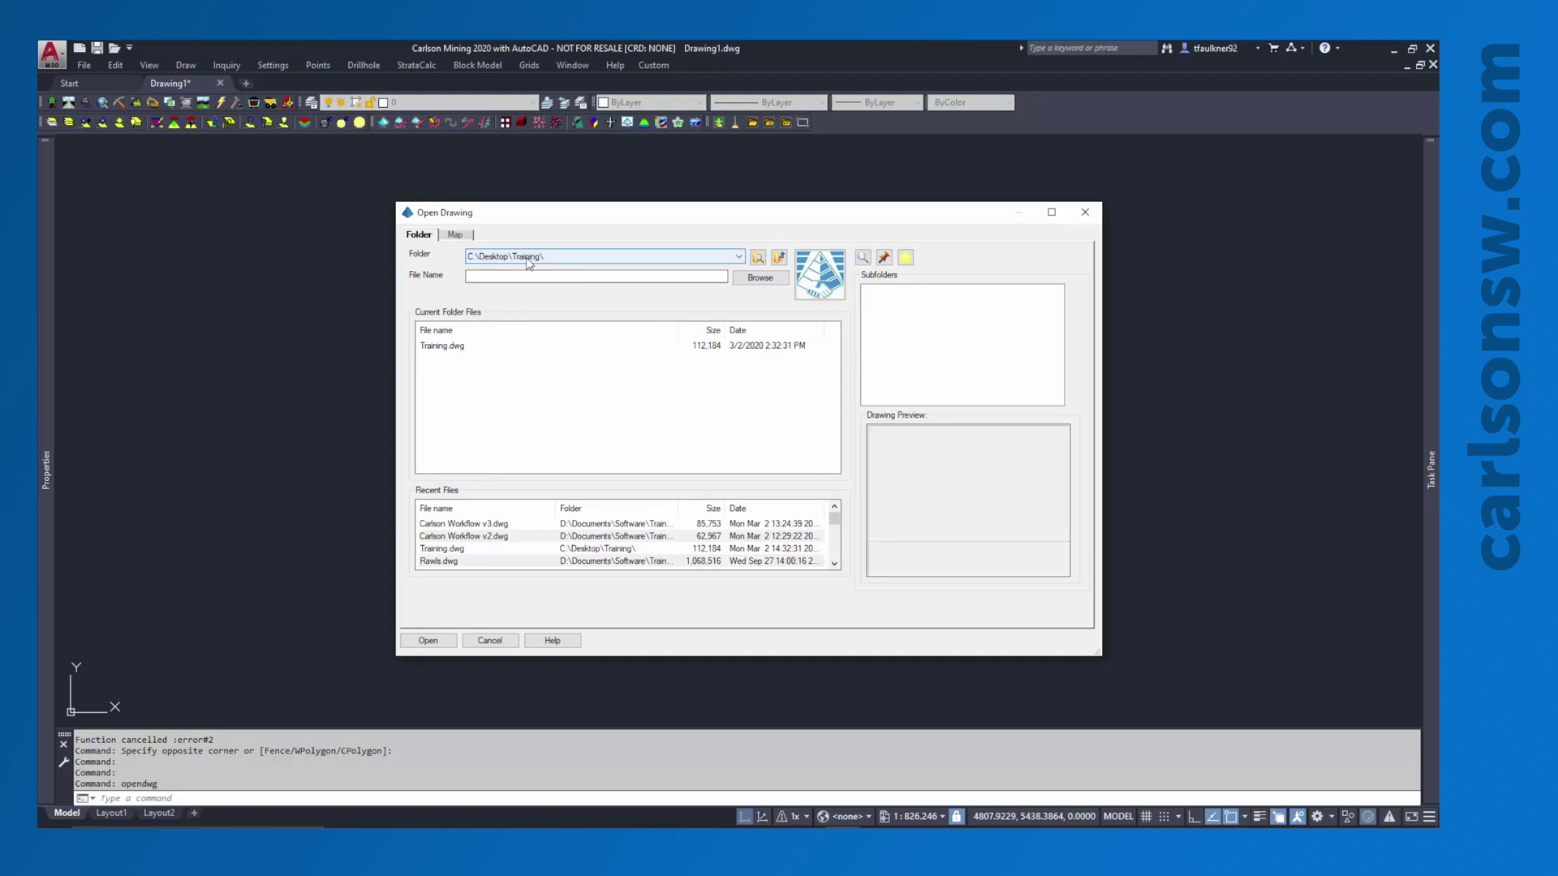
{"action": "left_click", "coordinate": [446, 348]}
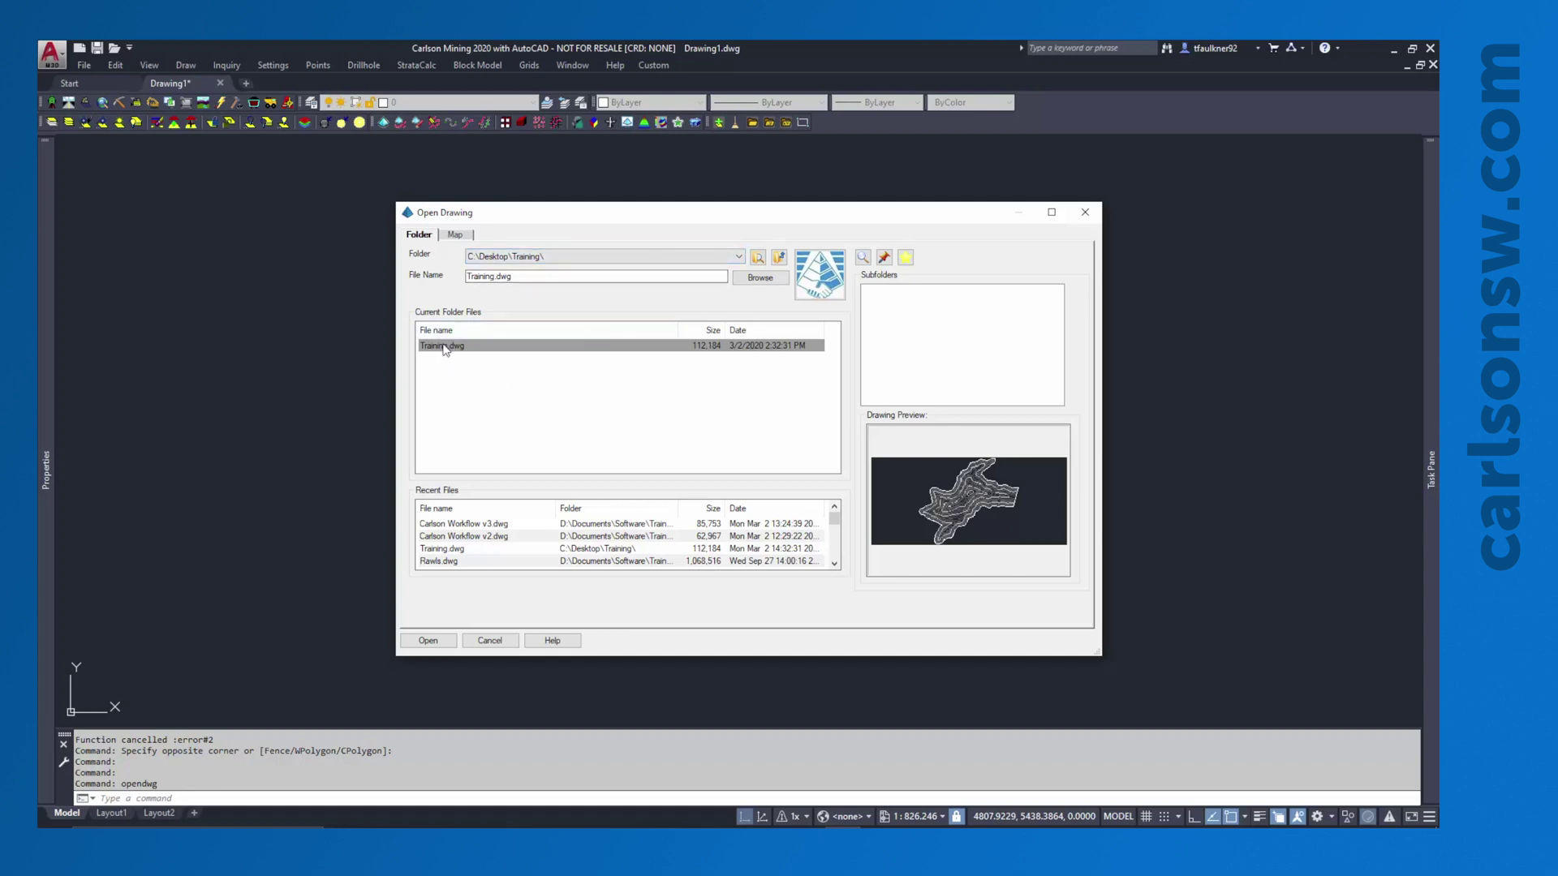
{"action": "left_click", "coordinate": [527, 258]}
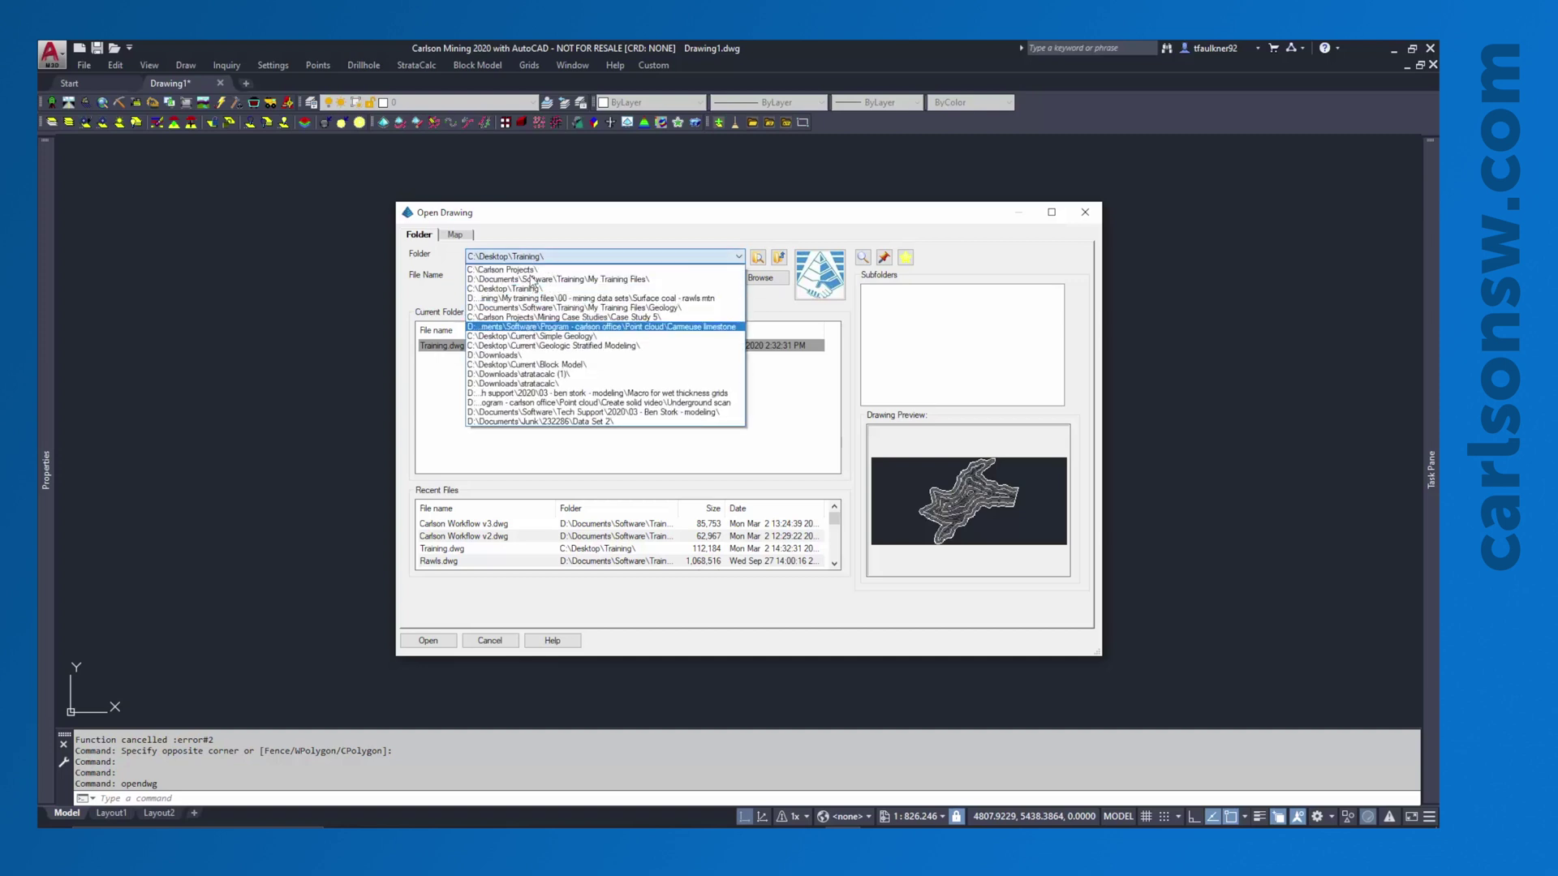
{"action": "left_click", "coordinate": [531, 288]}
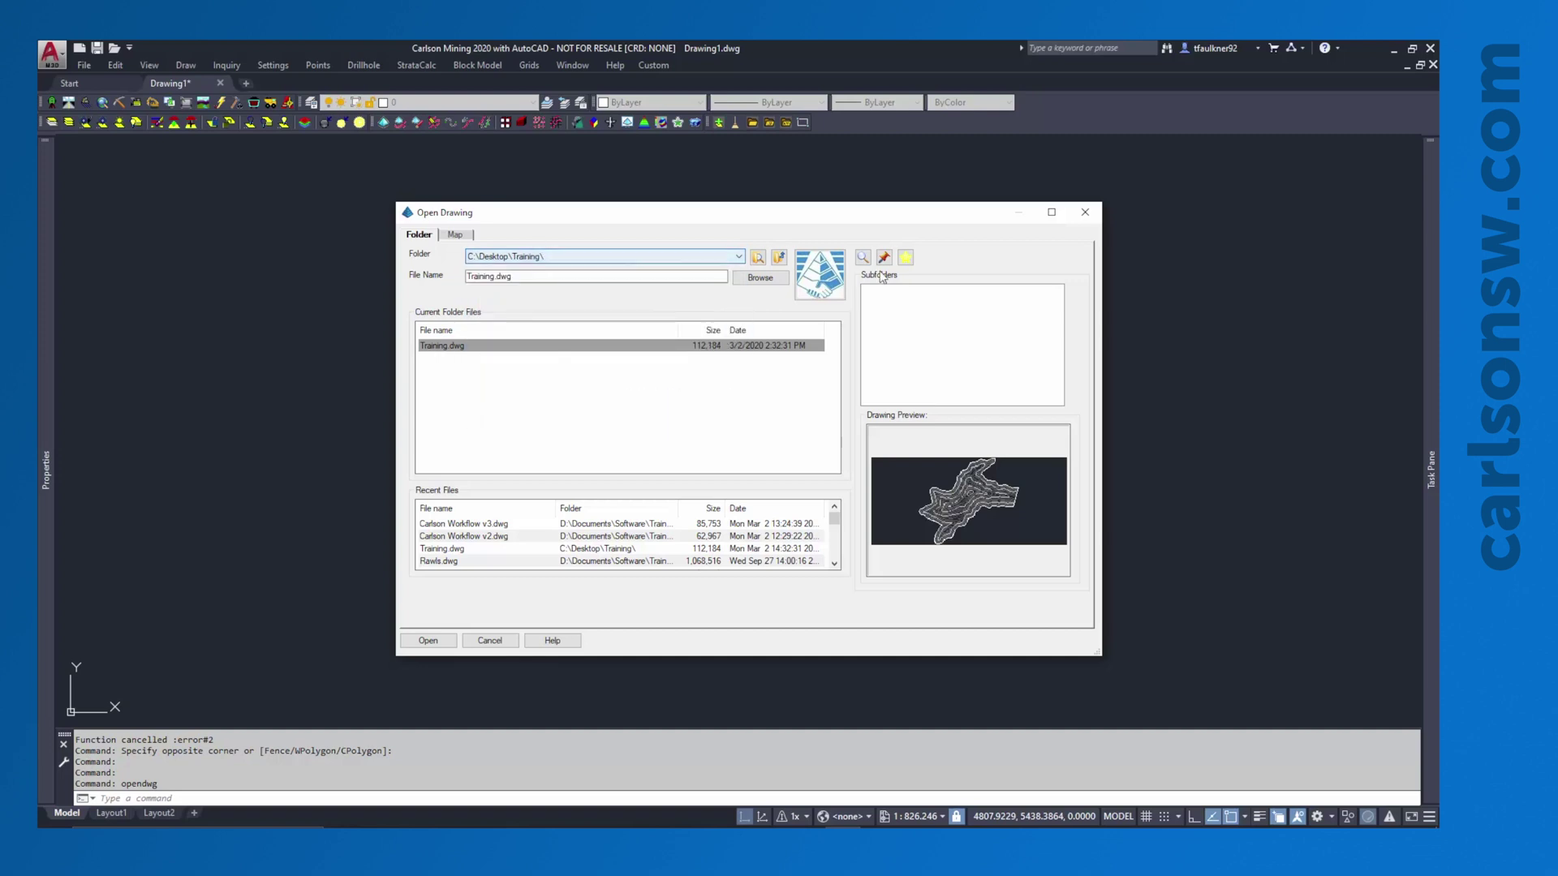
Confirm Training.dwg through the standard file browser and select it in the Open Drawing dialog.
{"action": "left_click", "coordinate": [762, 278]}
{"action": "left_click_drag", "start_coordinate": [757, 322], "coordinate": [709, 315]}
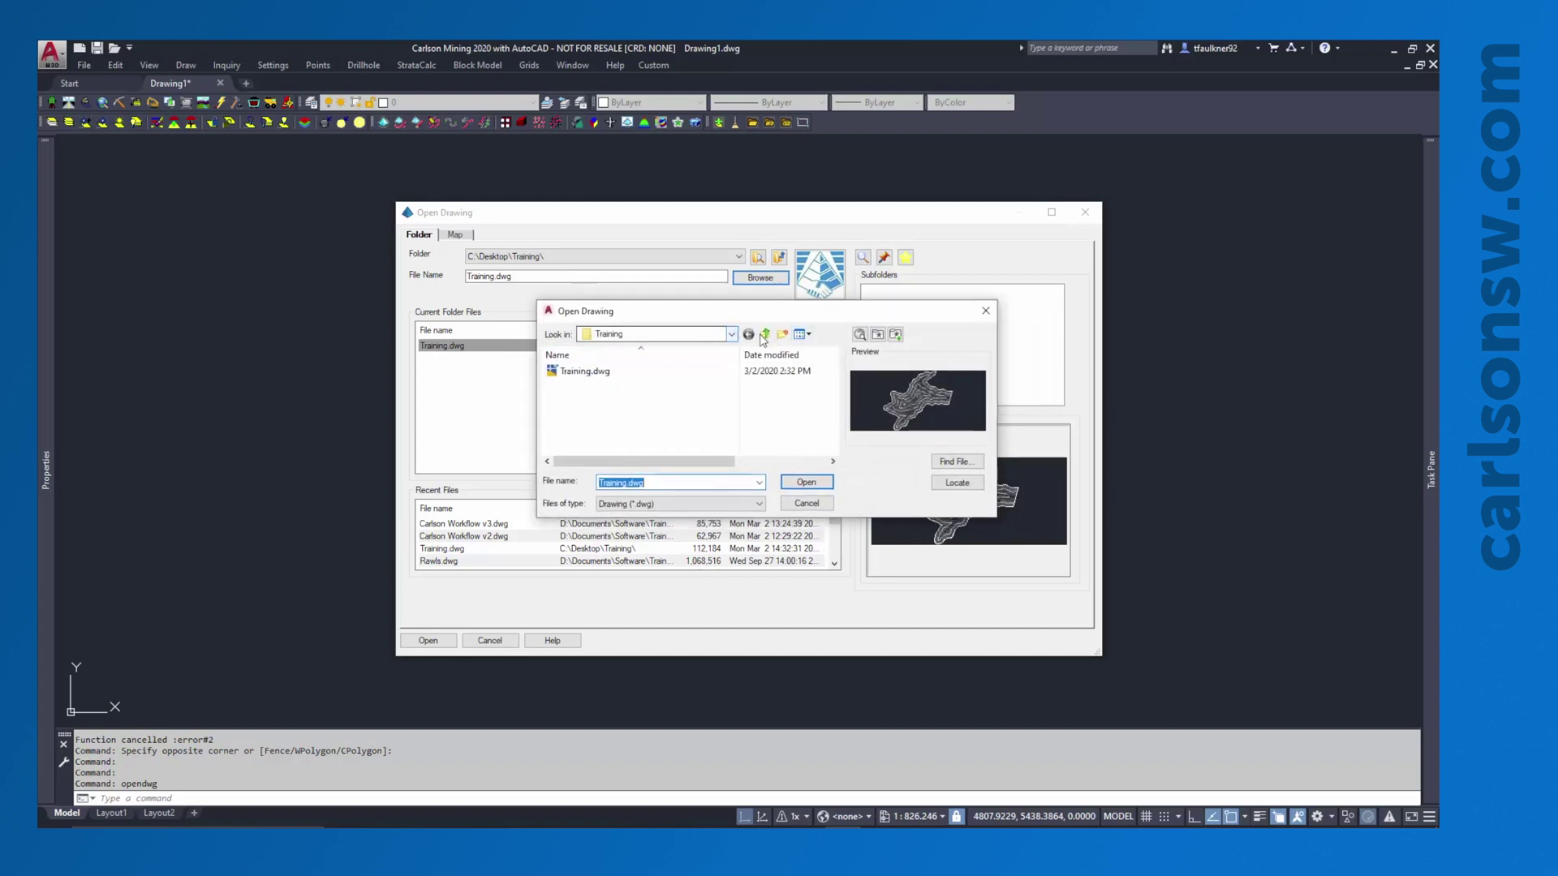
{"action": "left_click_drag", "start_coordinate": [722, 311], "coordinate": [680, 320]}
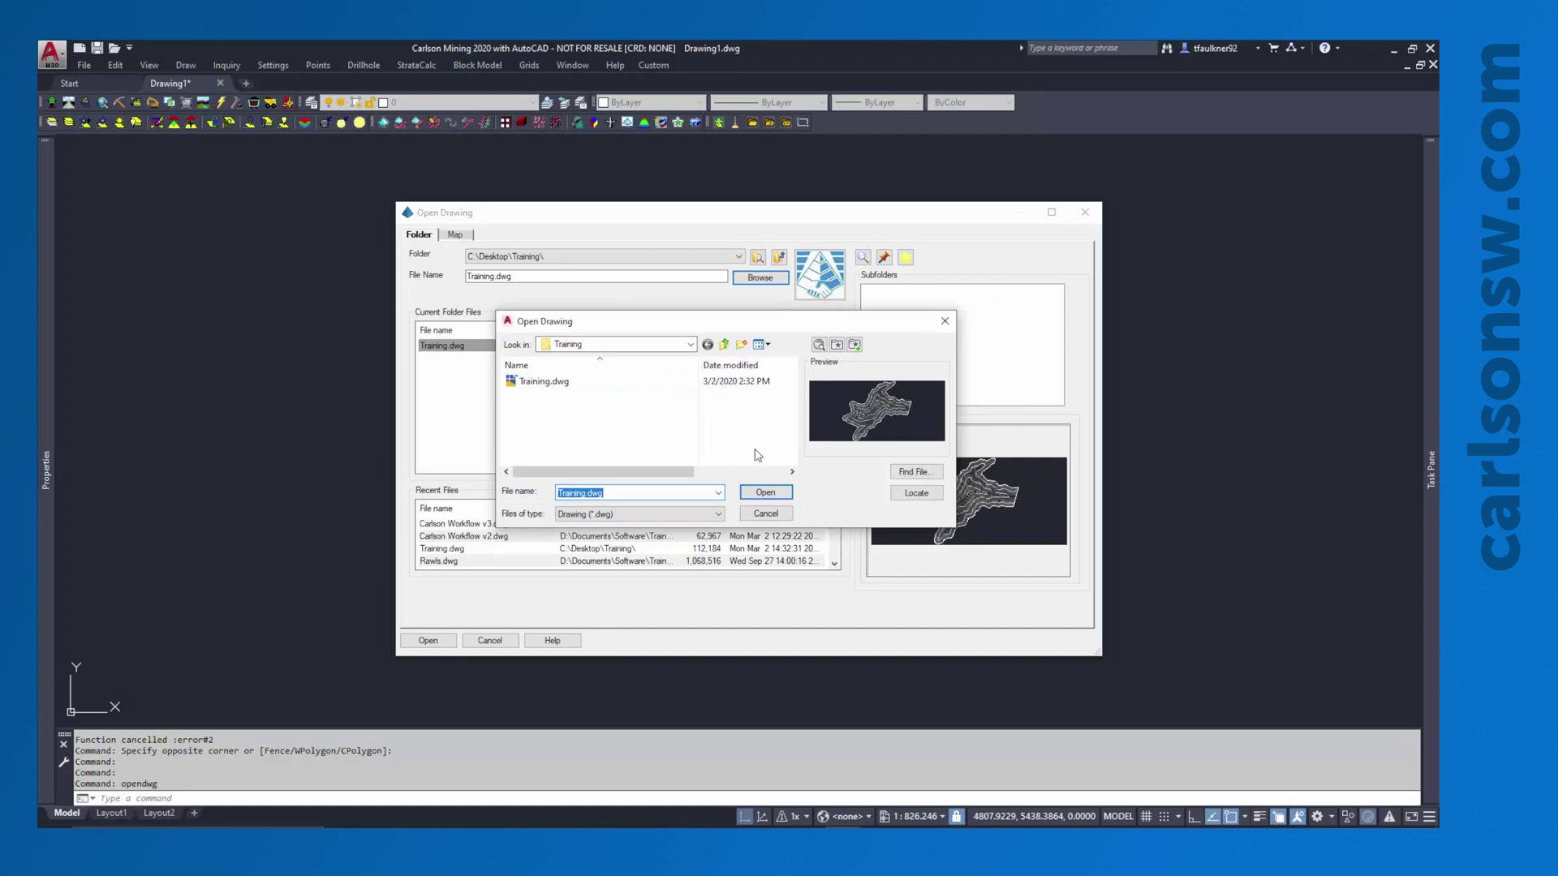
{"action": "left_click", "coordinate": [765, 492]}
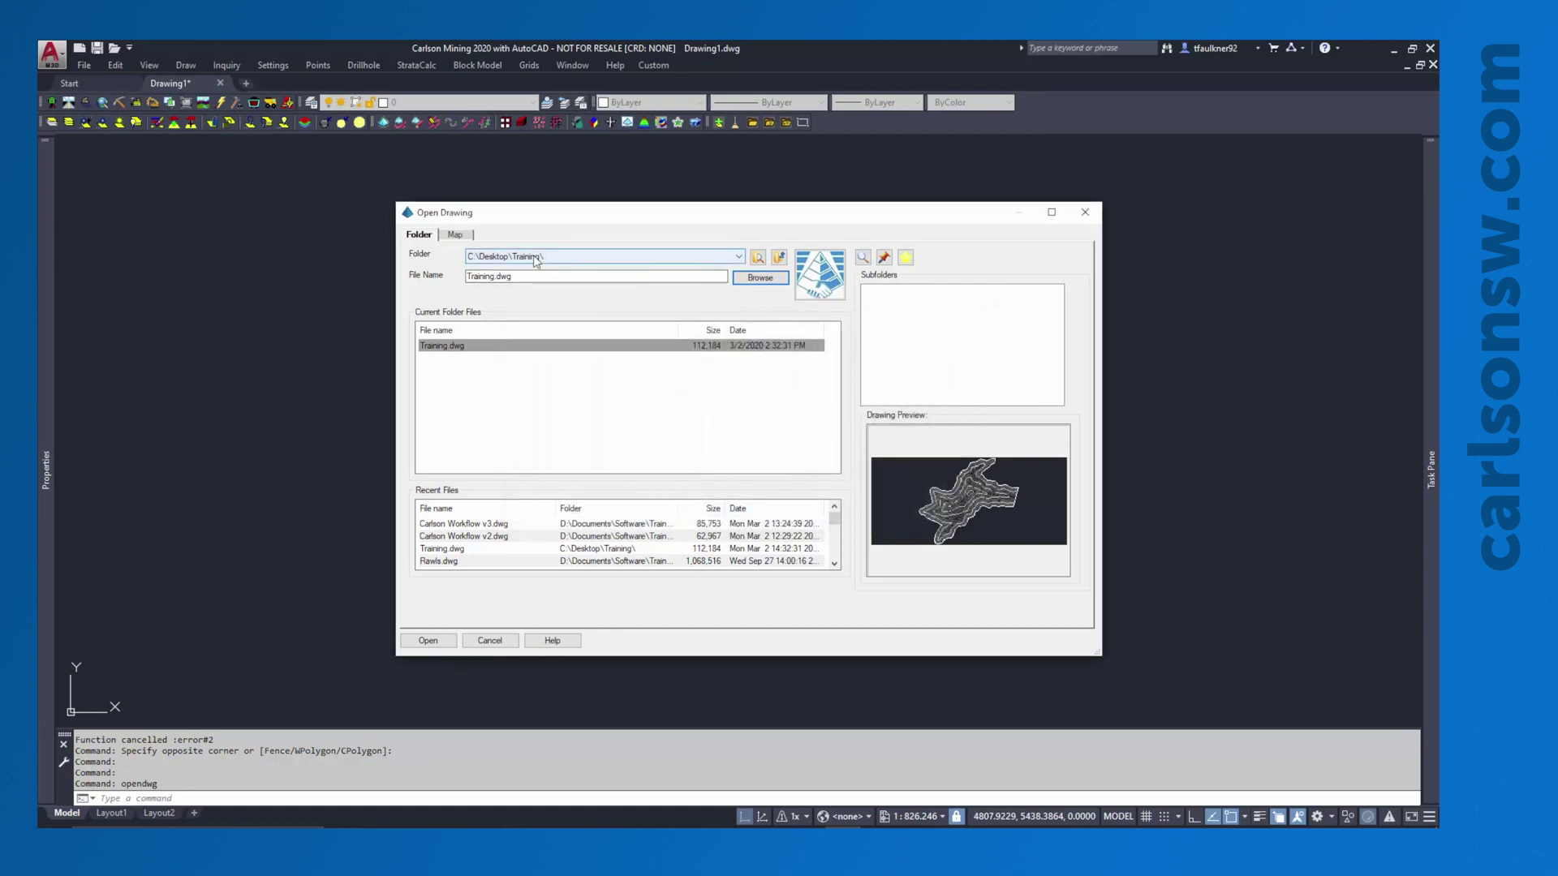
{"action": "left_click", "coordinate": [443, 348]}
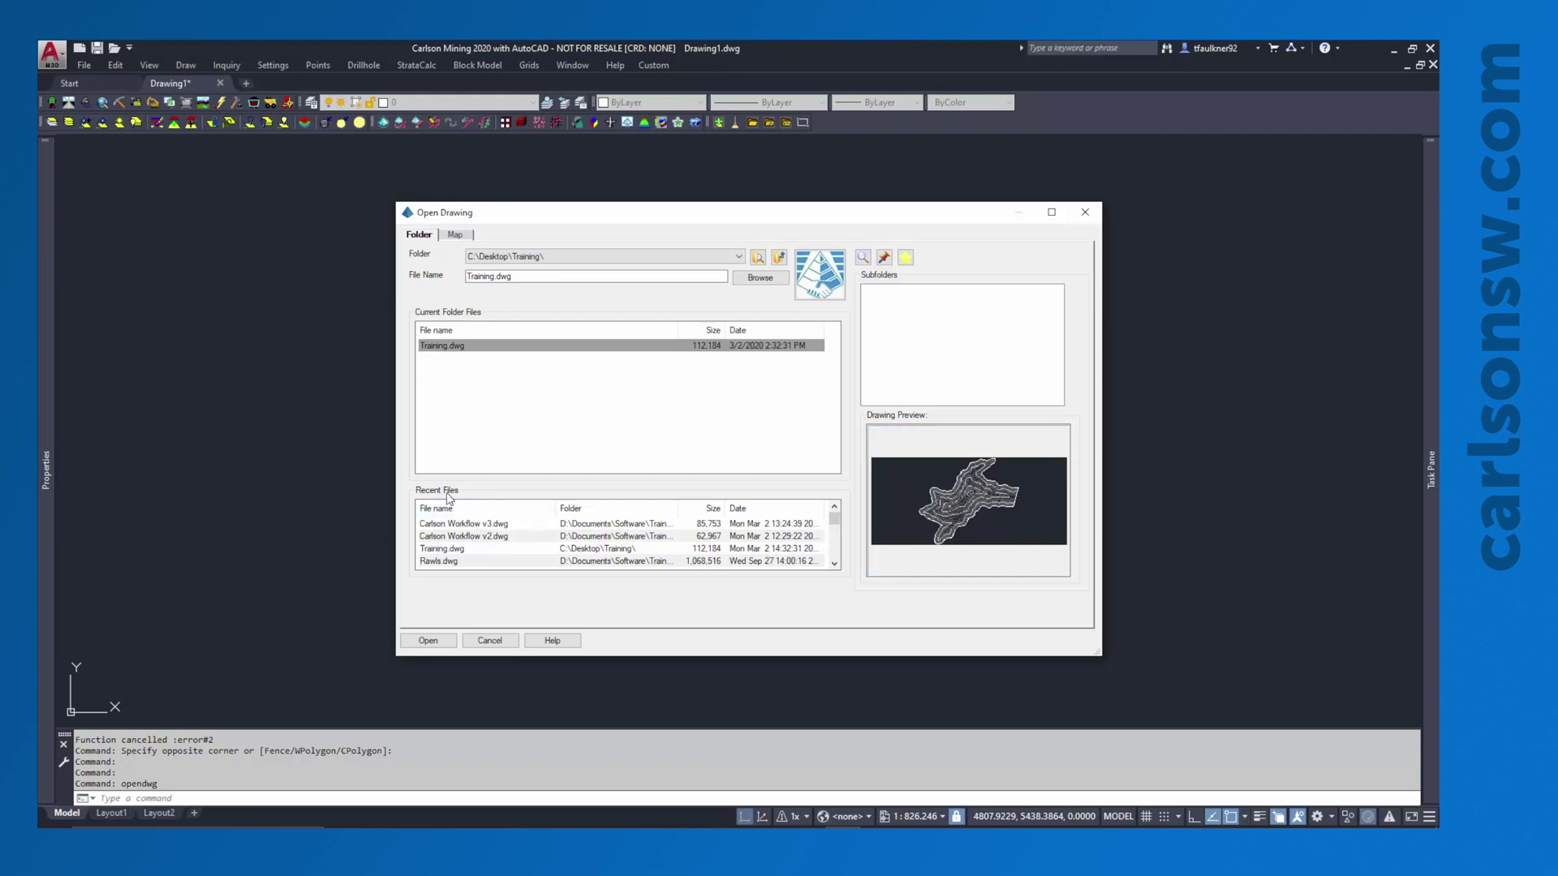
Preview Training.dwg and Carlson Workflow v2 from the Recent Files list.
{"action": "left_click", "coordinate": [470, 548]}
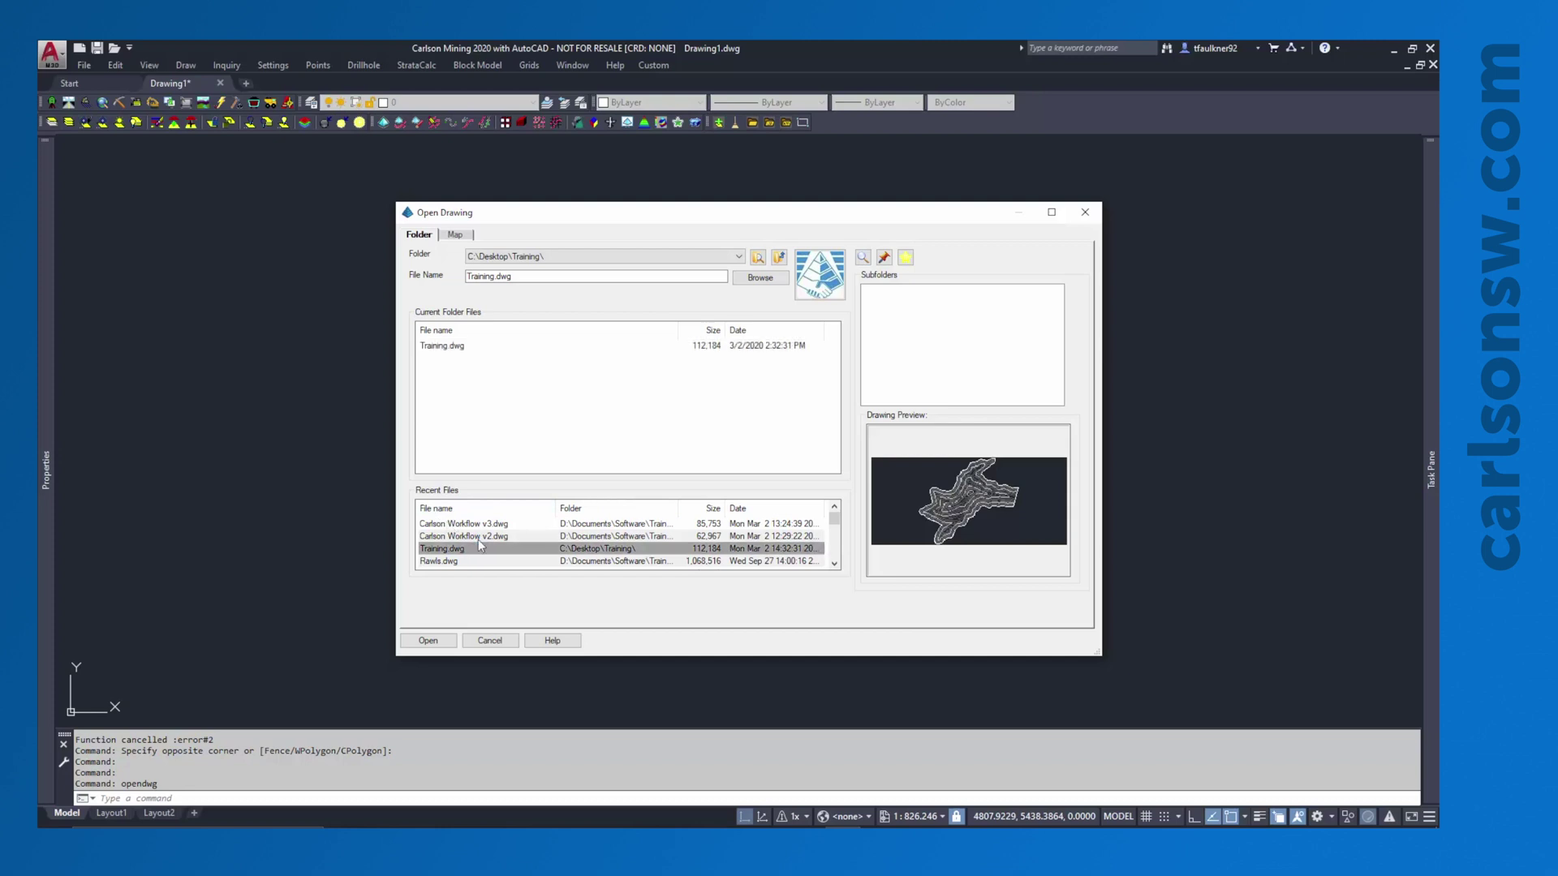
{"action": "left_click", "coordinate": [479, 539]}
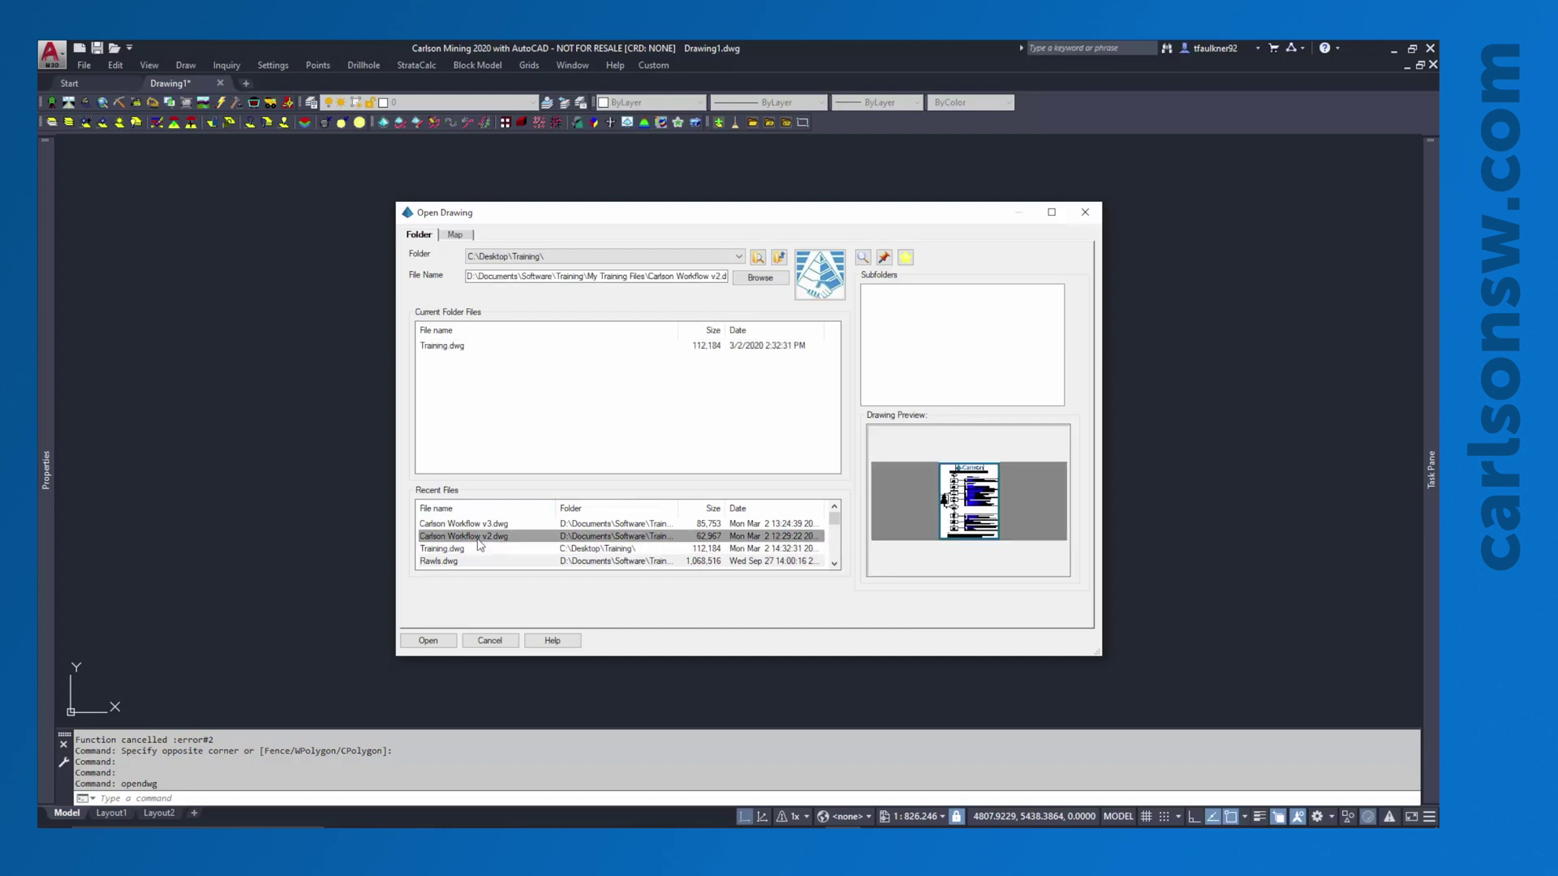
{"action": "scroll", "coordinate": [480, 545], "scroll_direction": "down", "scroll_amount": 2}
{"action": "scroll", "coordinate": [479, 546], "scroll_direction": "up", "scroll_amount": 2}
Visit the My Training Files and Carlson Projects folders, then return to C:\Desktop\Training\.
{"action": "left_click", "coordinate": [478, 258]}
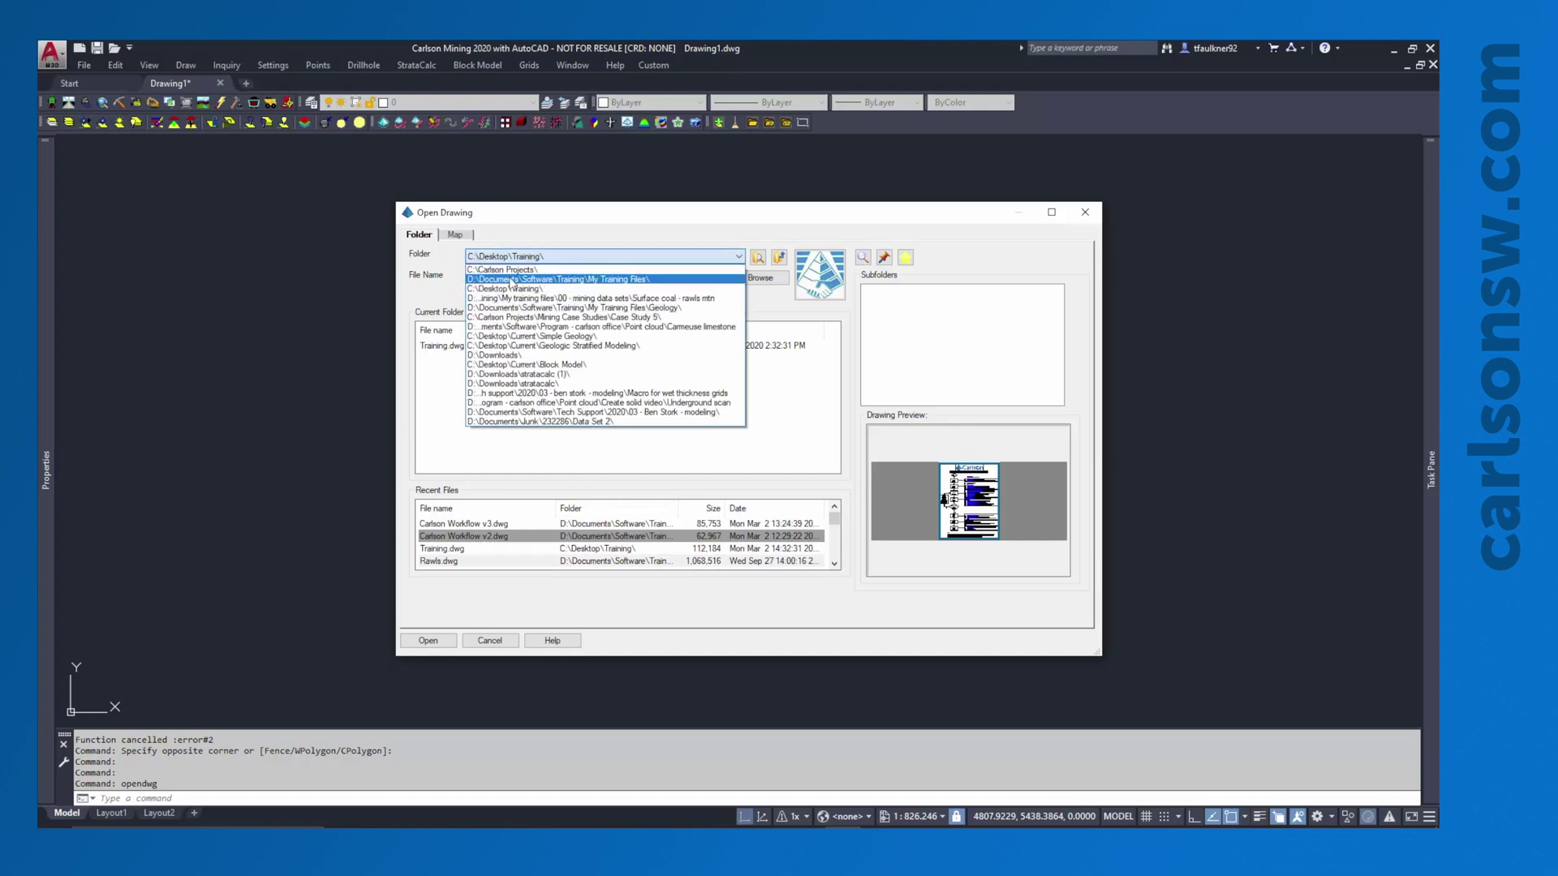
{"action": "left_click", "coordinate": [511, 279]}
{"action": "left_click", "coordinate": [519, 256]}
{"action": "left_click", "coordinate": [520, 279]}
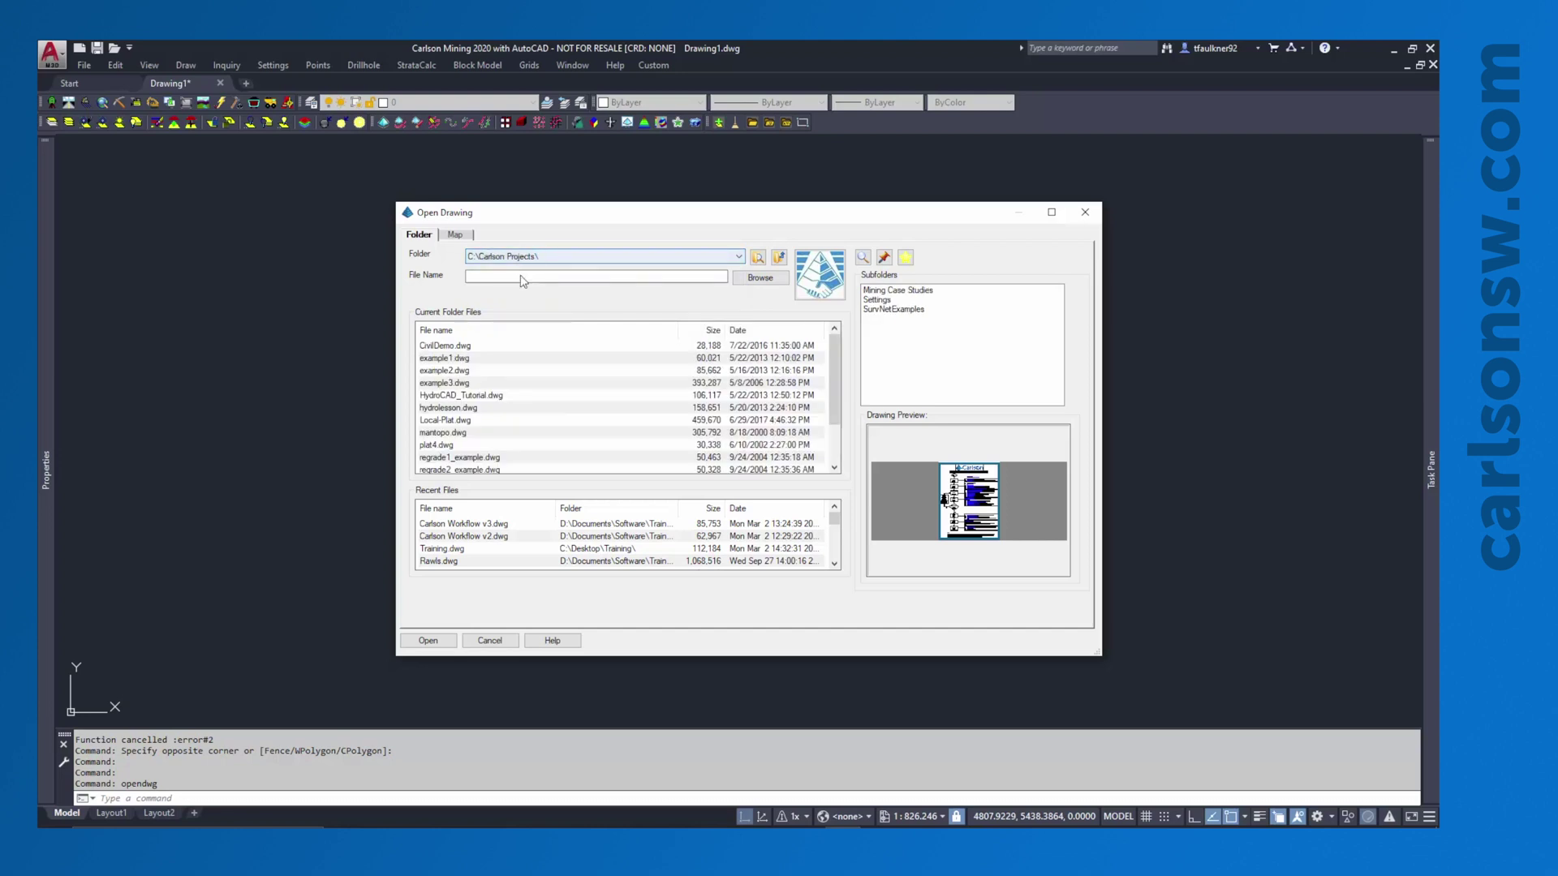
{"action": "left_click", "coordinate": [451, 524]}
{"action": "left_click", "coordinate": [454, 550]}
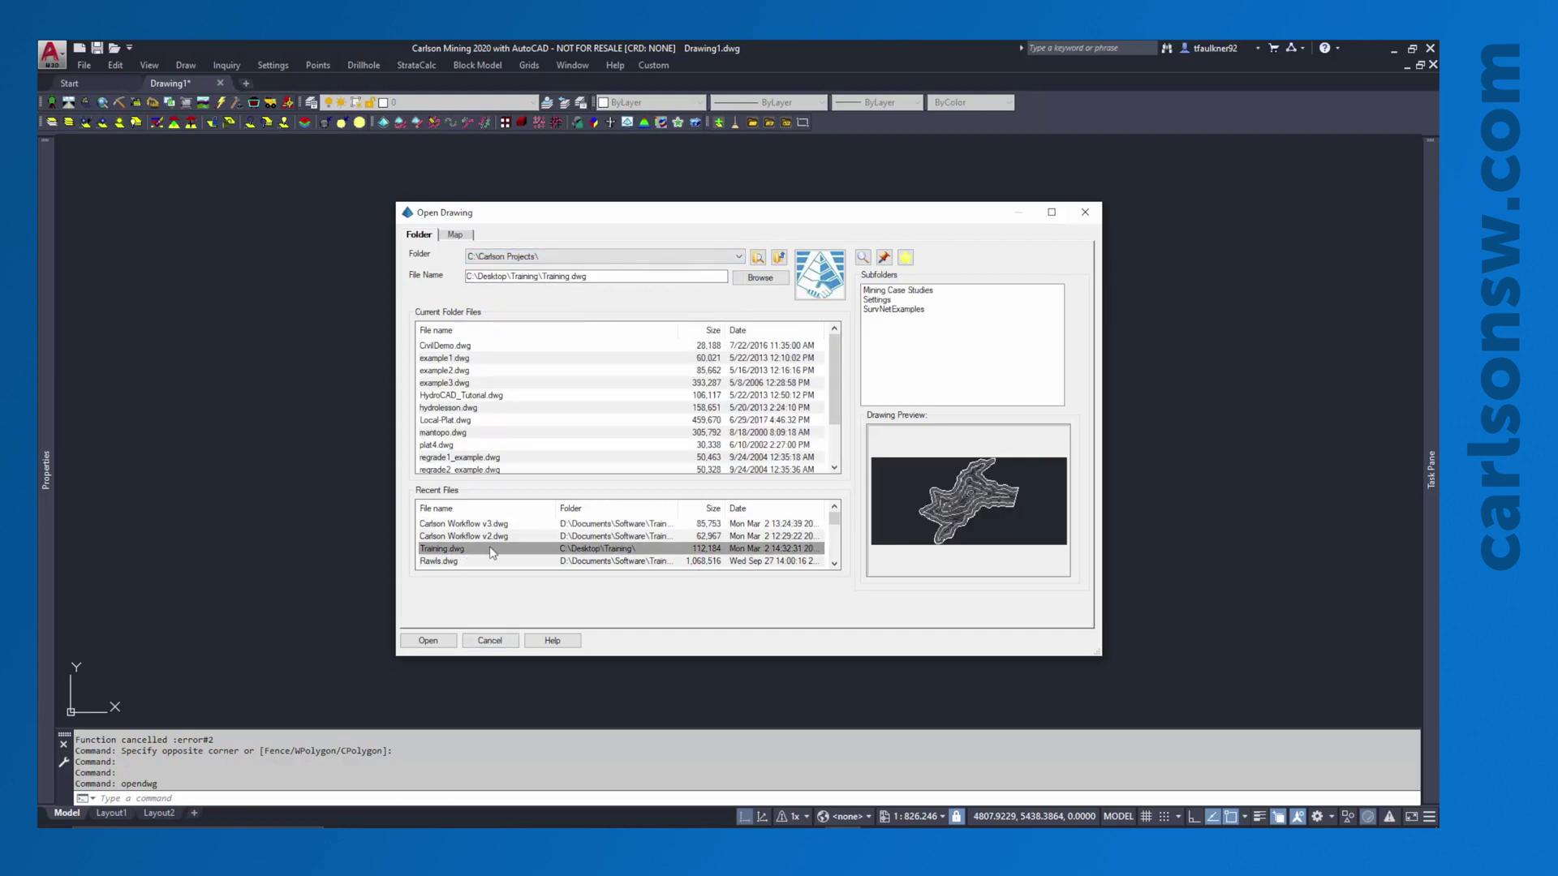
{"action": "left_click", "coordinate": [502, 256]}
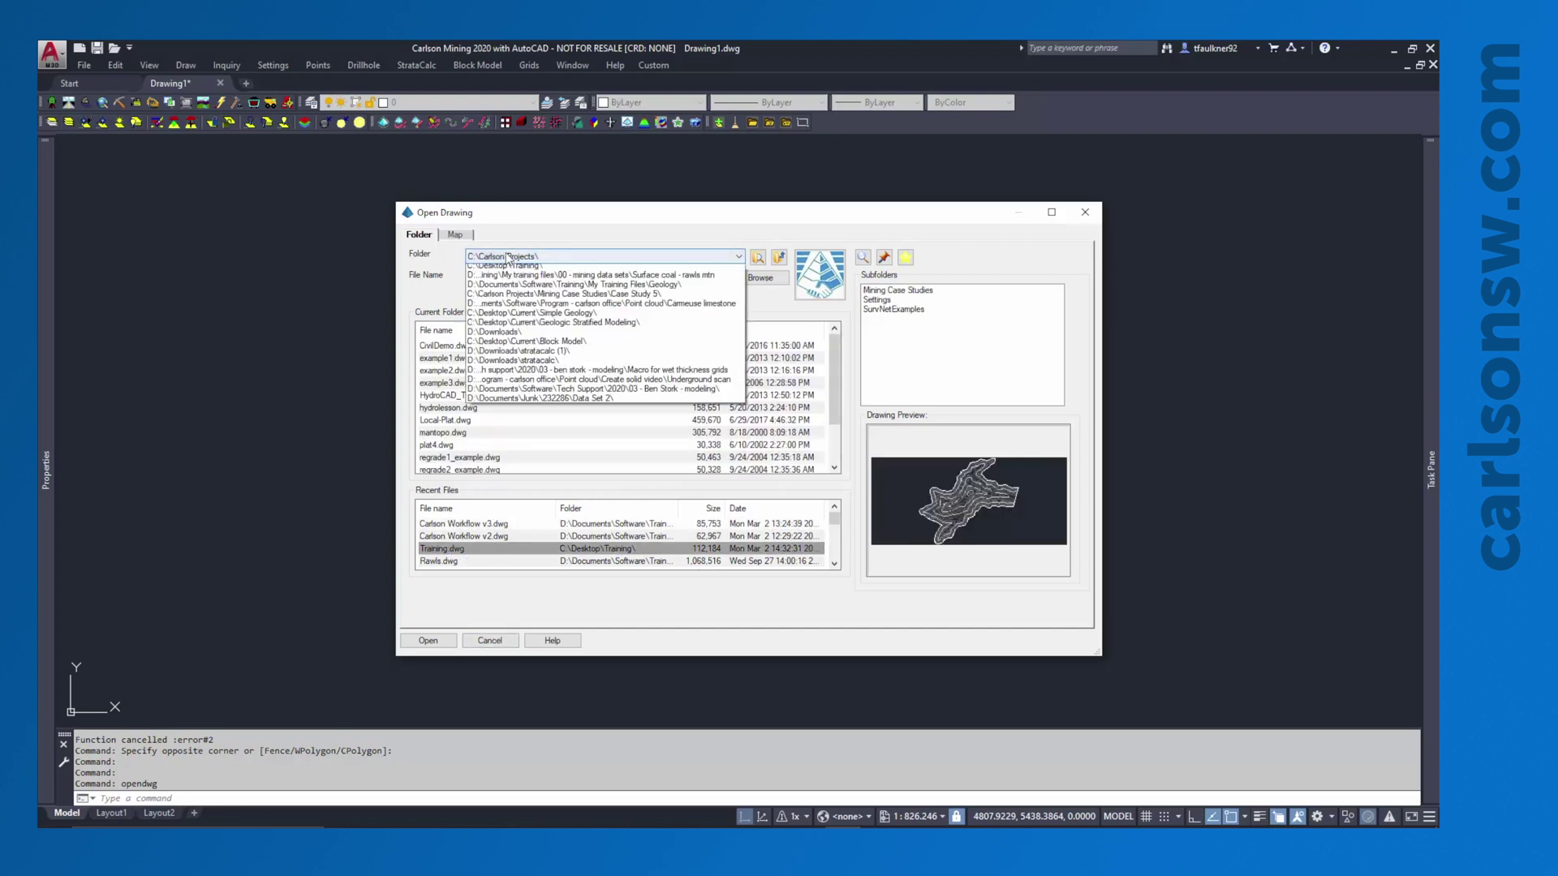
{"action": "left_click", "coordinate": [504, 289]}
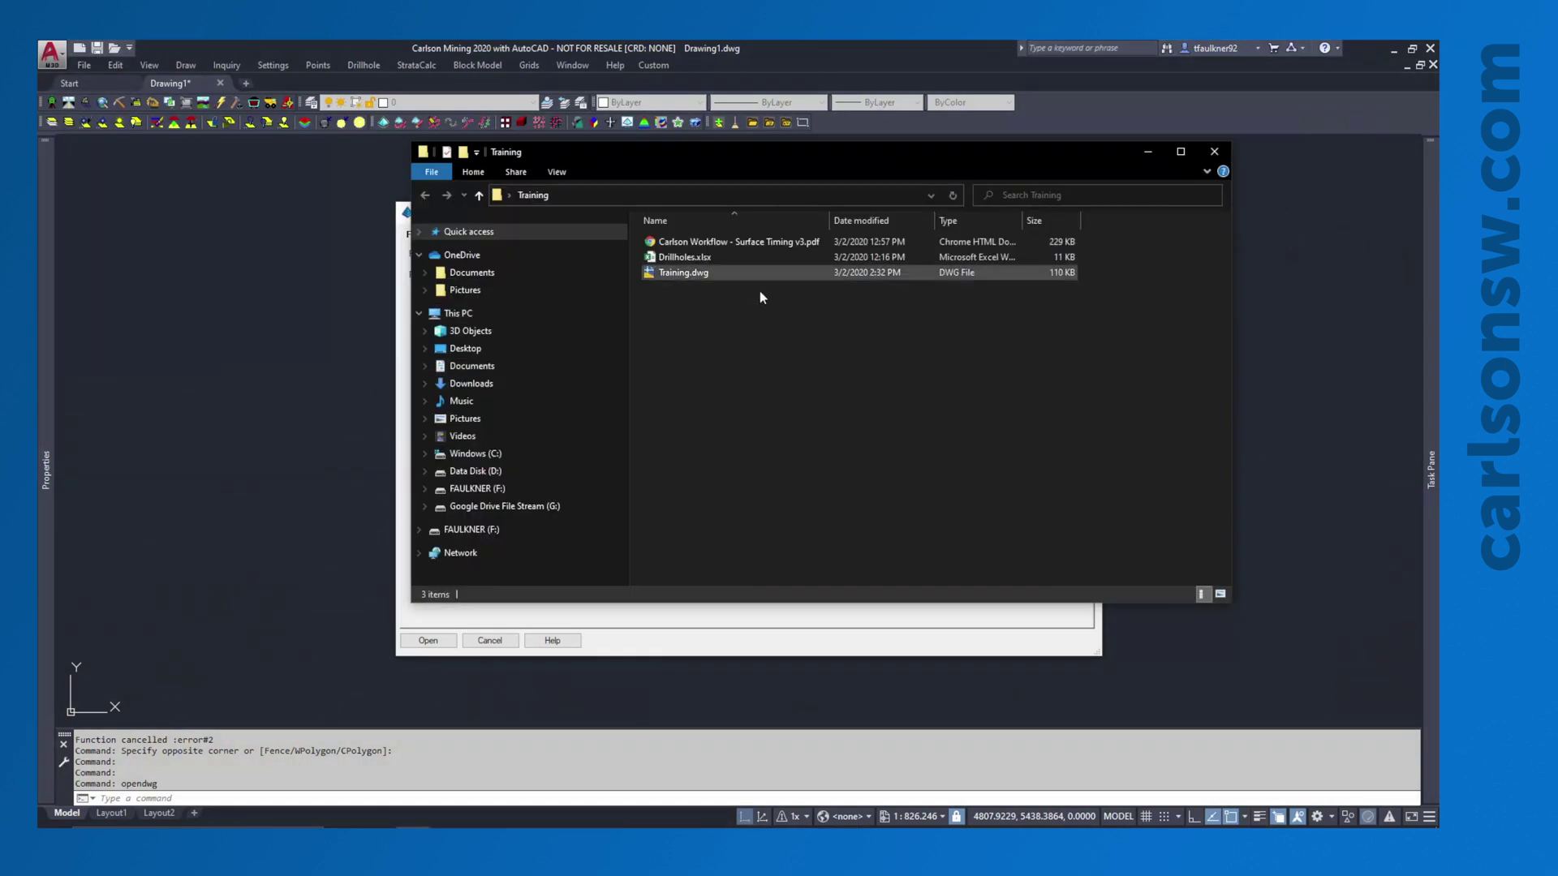
Move aside and minimize the Explorer window, then open Training.dwg from the Training folder.
{"action": "mouse_move", "coordinate": [723, 158]}
{"action": "left_mouse_down"}
{"action": "mouse_move", "coordinate": [883, 504]}
{"action": "mouse_move", "coordinate": [546, 209]}
{"action": "mouse_move", "coordinate": [625, 197]}
{"action": "left_mouse_up"}
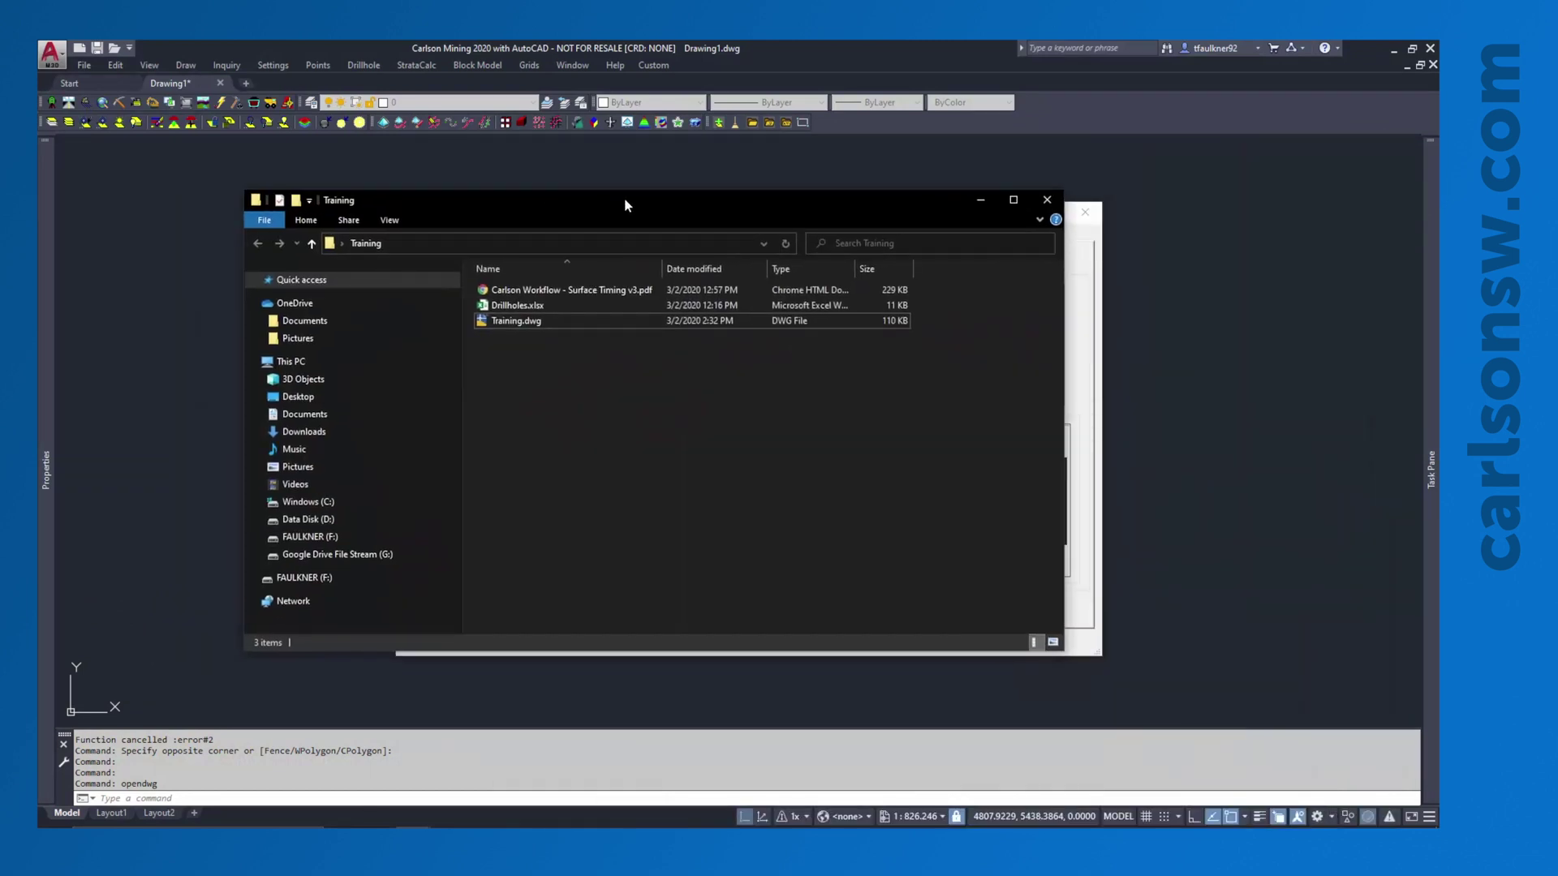
{"action": "left_click", "coordinate": [979, 199]}
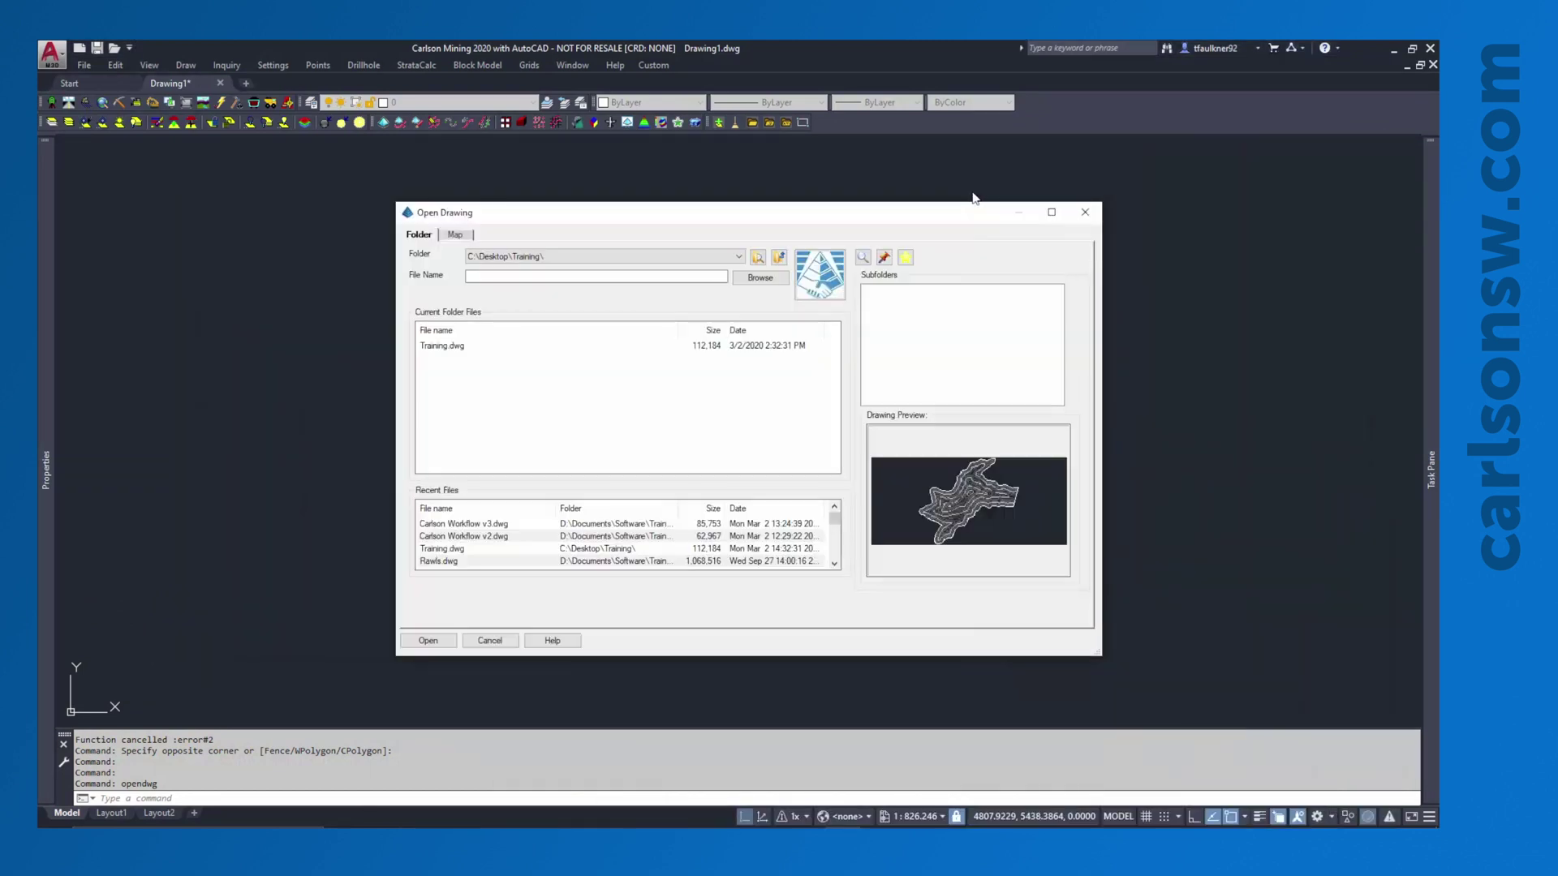
{"action": "left_click", "coordinate": [440, 347]}
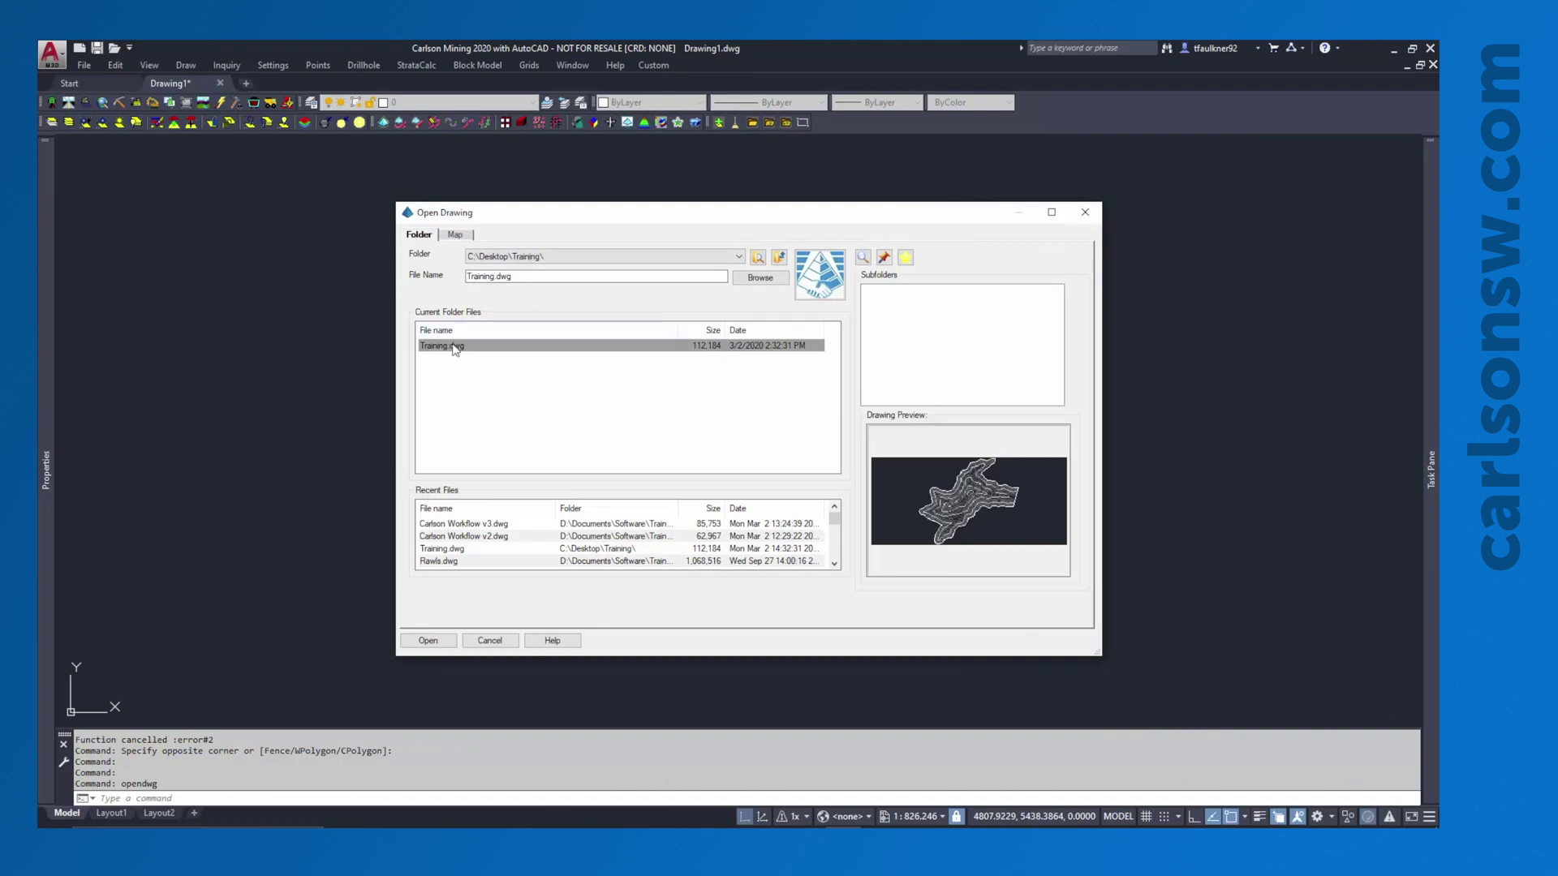
{"action": "left_click", "coordinate": [425, 641]}
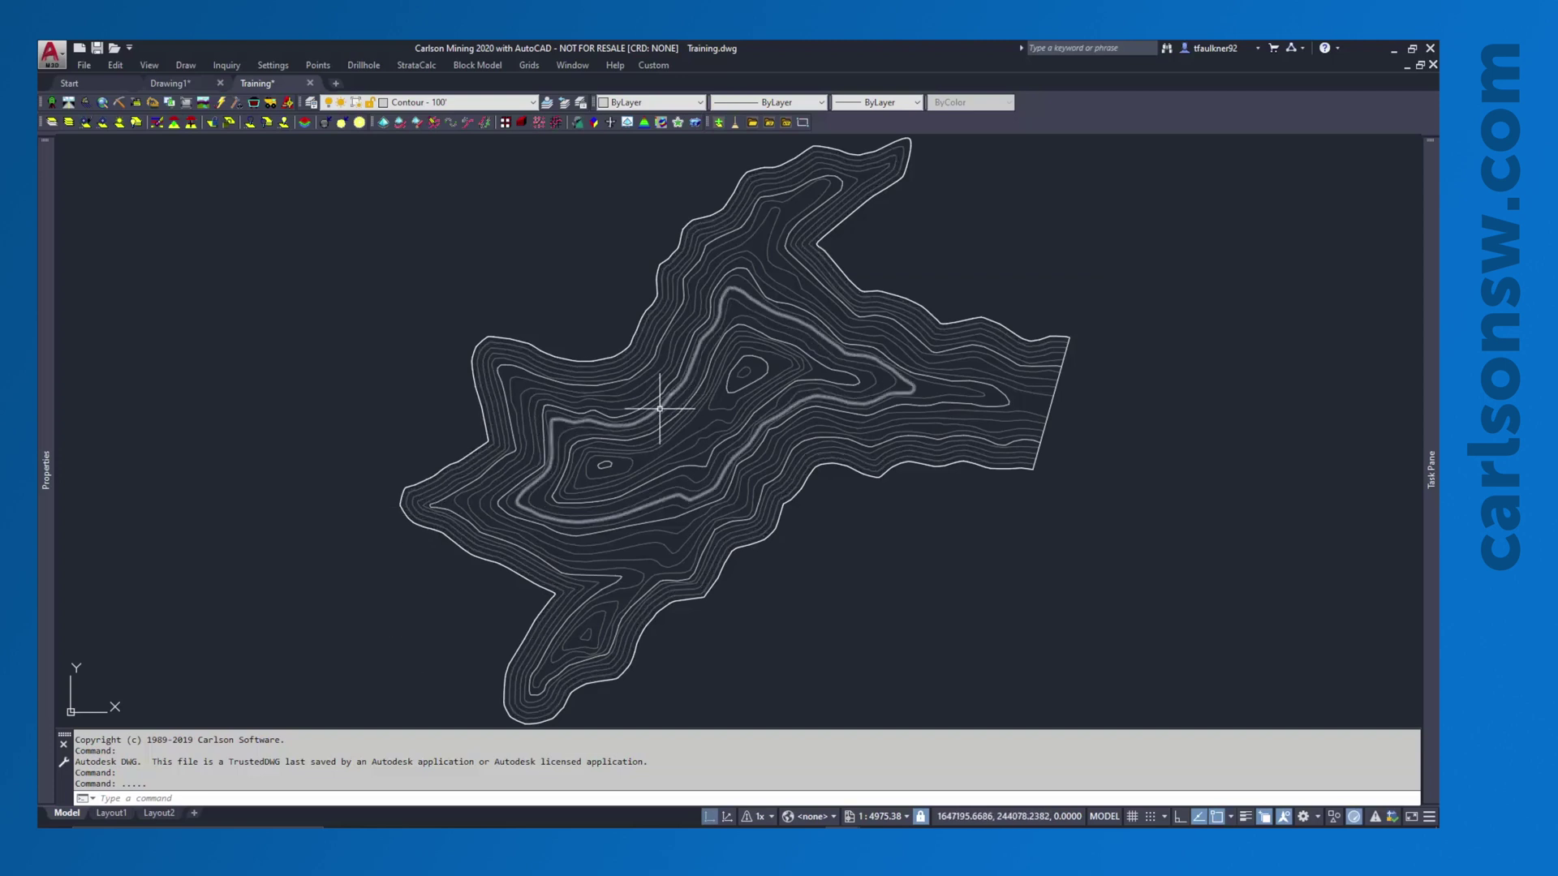
{"action": "middle_click_drag", "start_coordinate": [662, 410], "coordinate": [652, 231], "text": "shift"}
{"action": "key", "text": "Escape"}
{"action": "type", "text": "plan"}
{"action": "key", "text": "Return"}
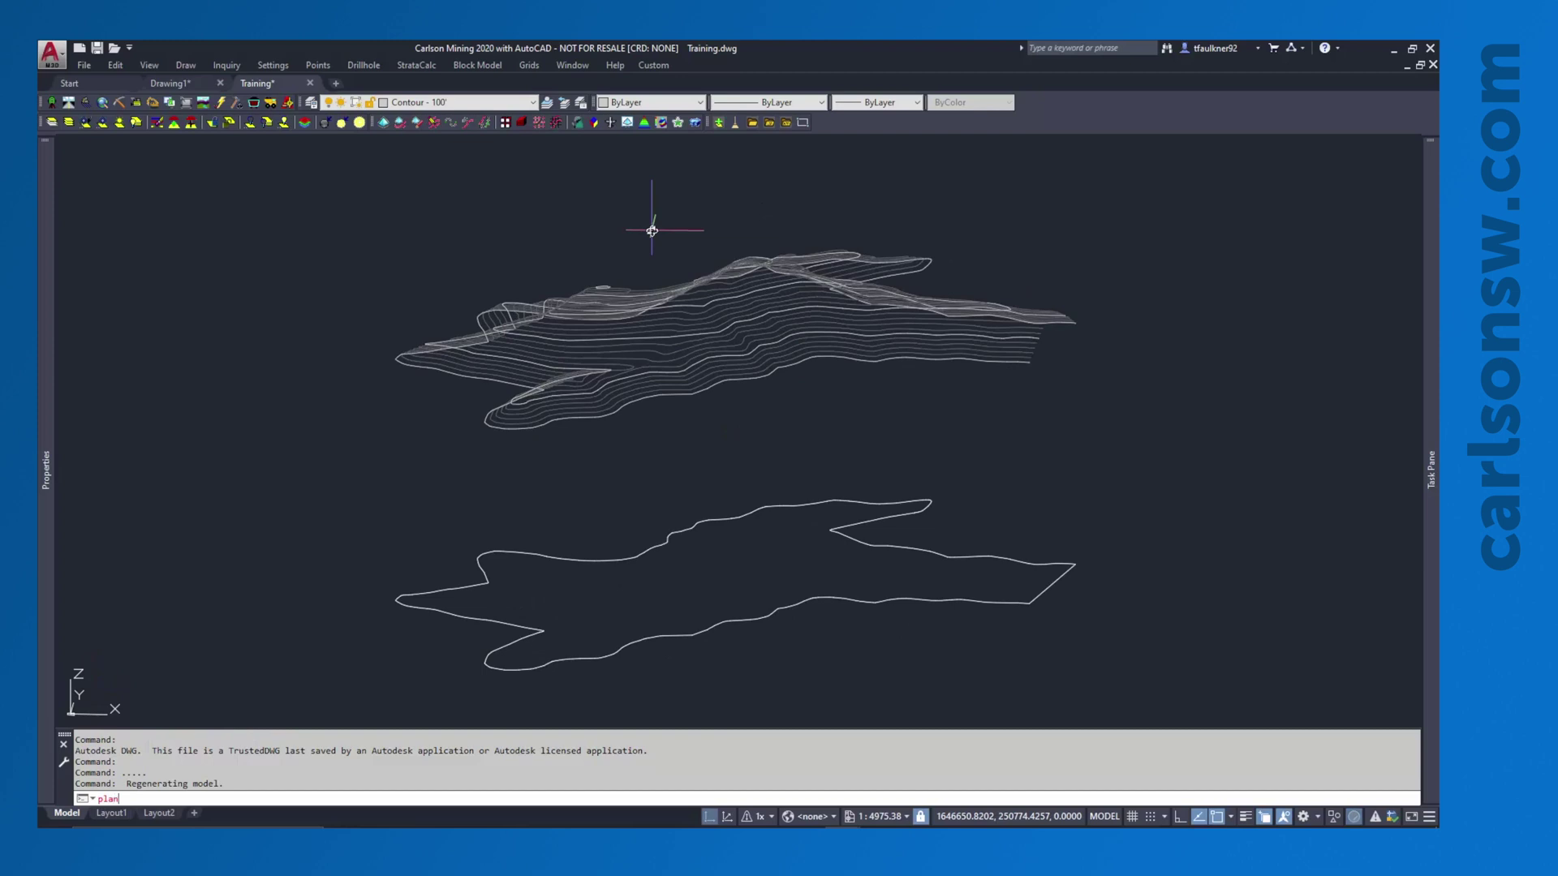
{"action": "key", "text": "Return"}
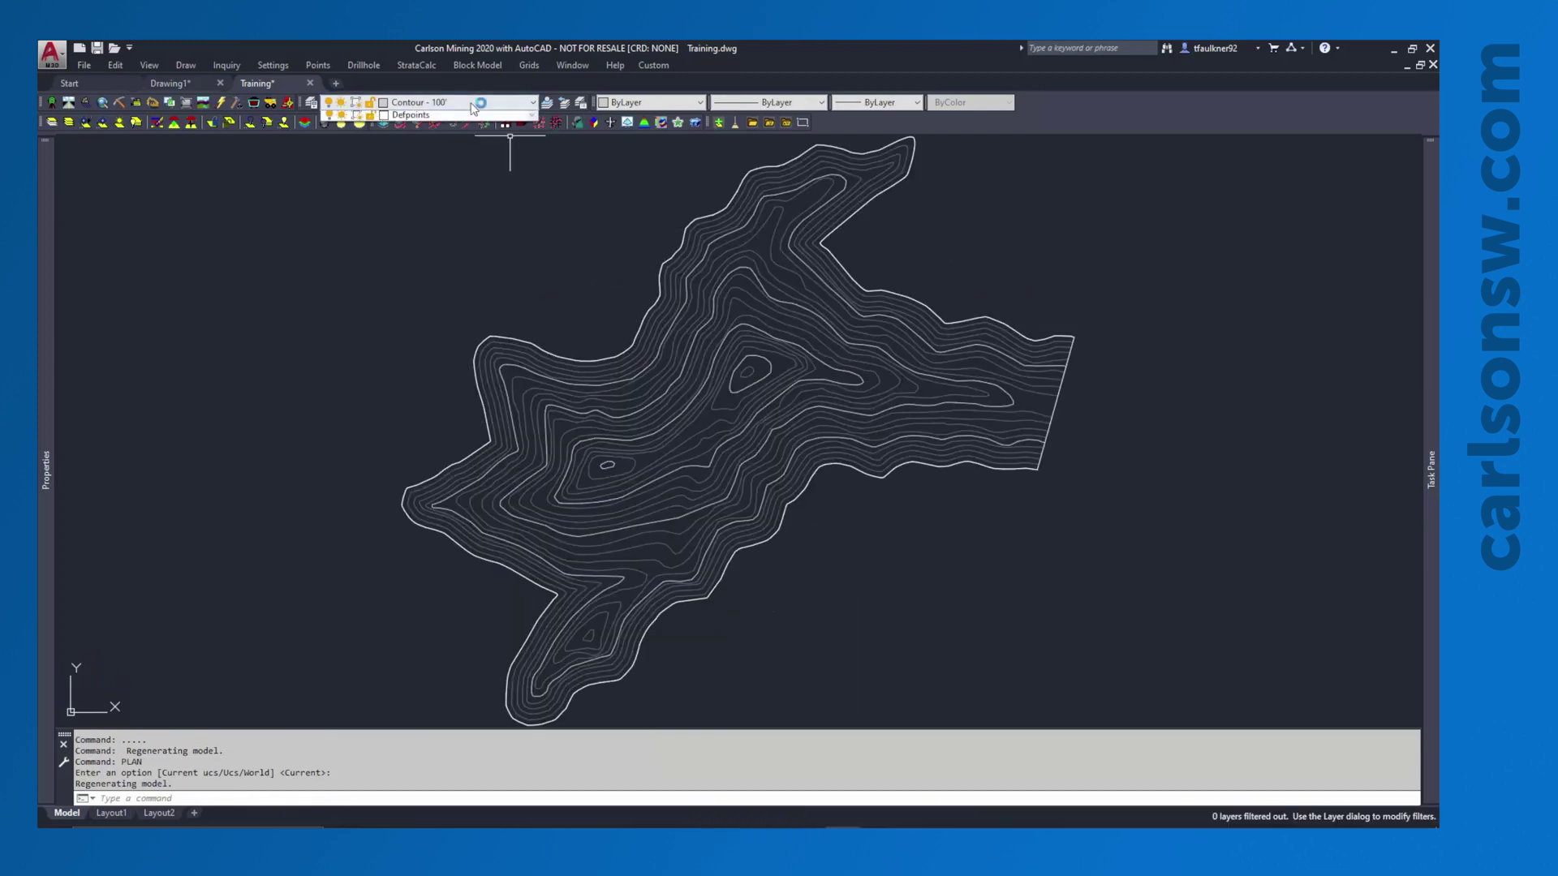
Inspect the drawing's layer list and close it without changing the current layer.
{"action": "left_click", "coordinate": [473, 106]}
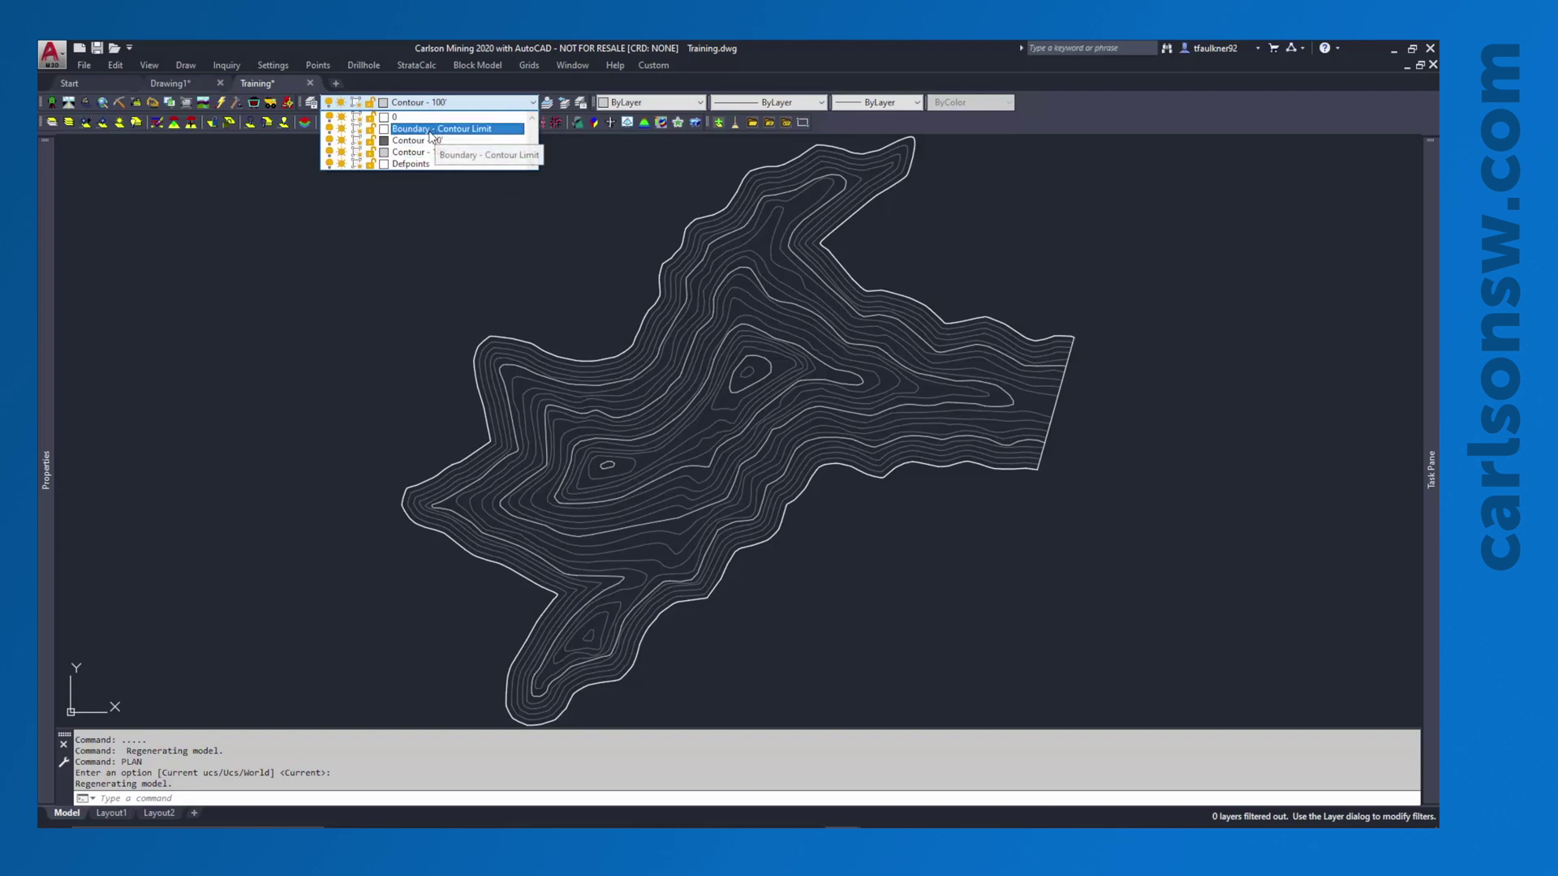
{"action": "left_click", "coordinate": [574, 222]}
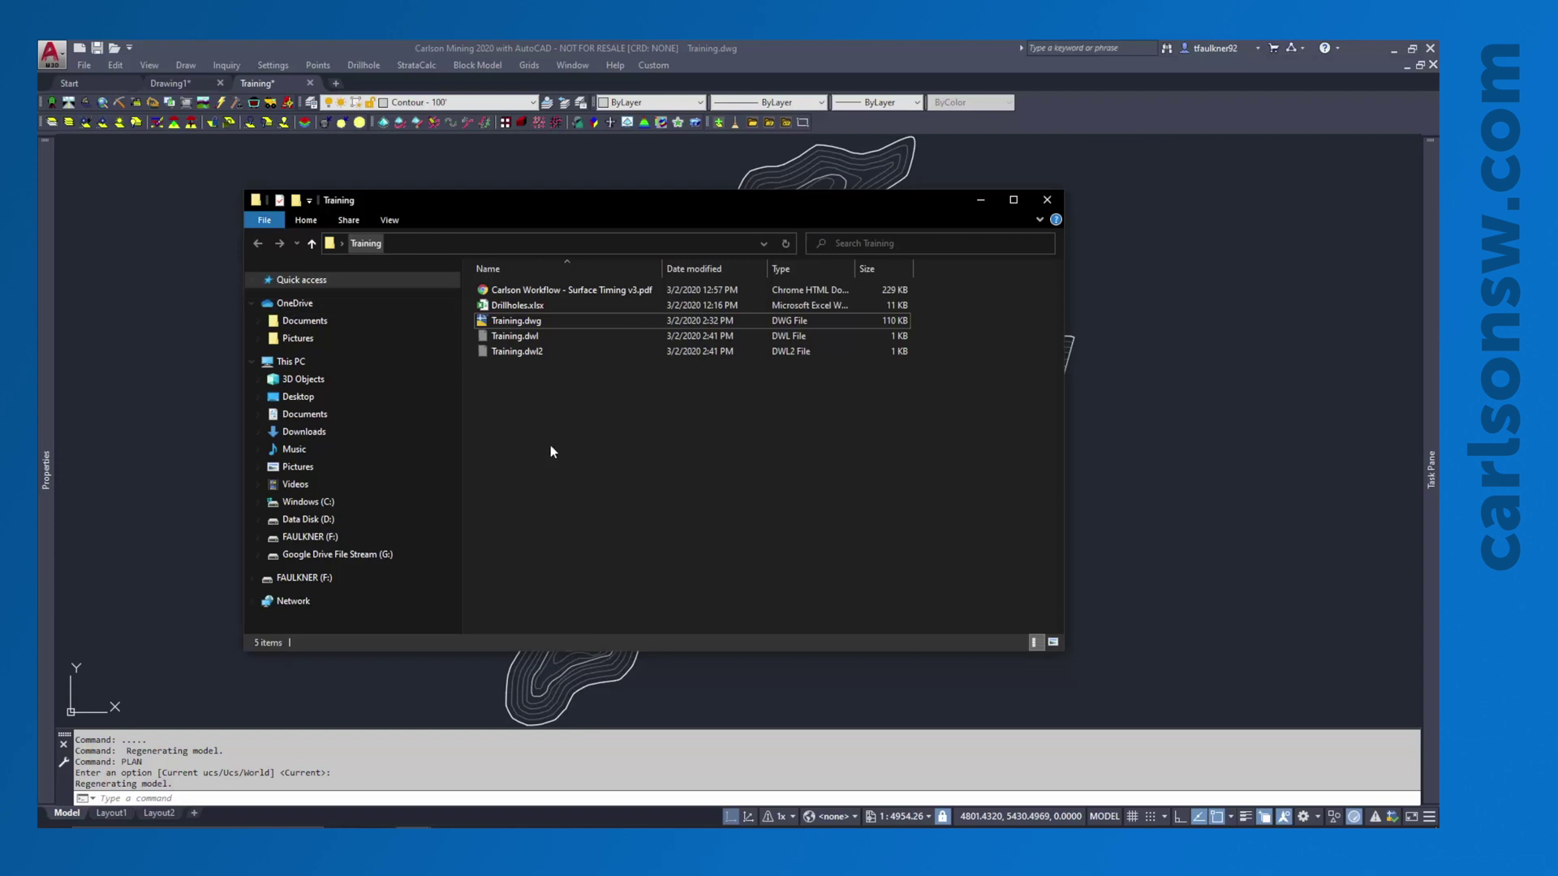
Create a new folder named Settings in the Training folder.
{"action": "right_click", "coordinate": [540, 392]}
{"action": "mouse_move", "coordinate": [605, 597]}
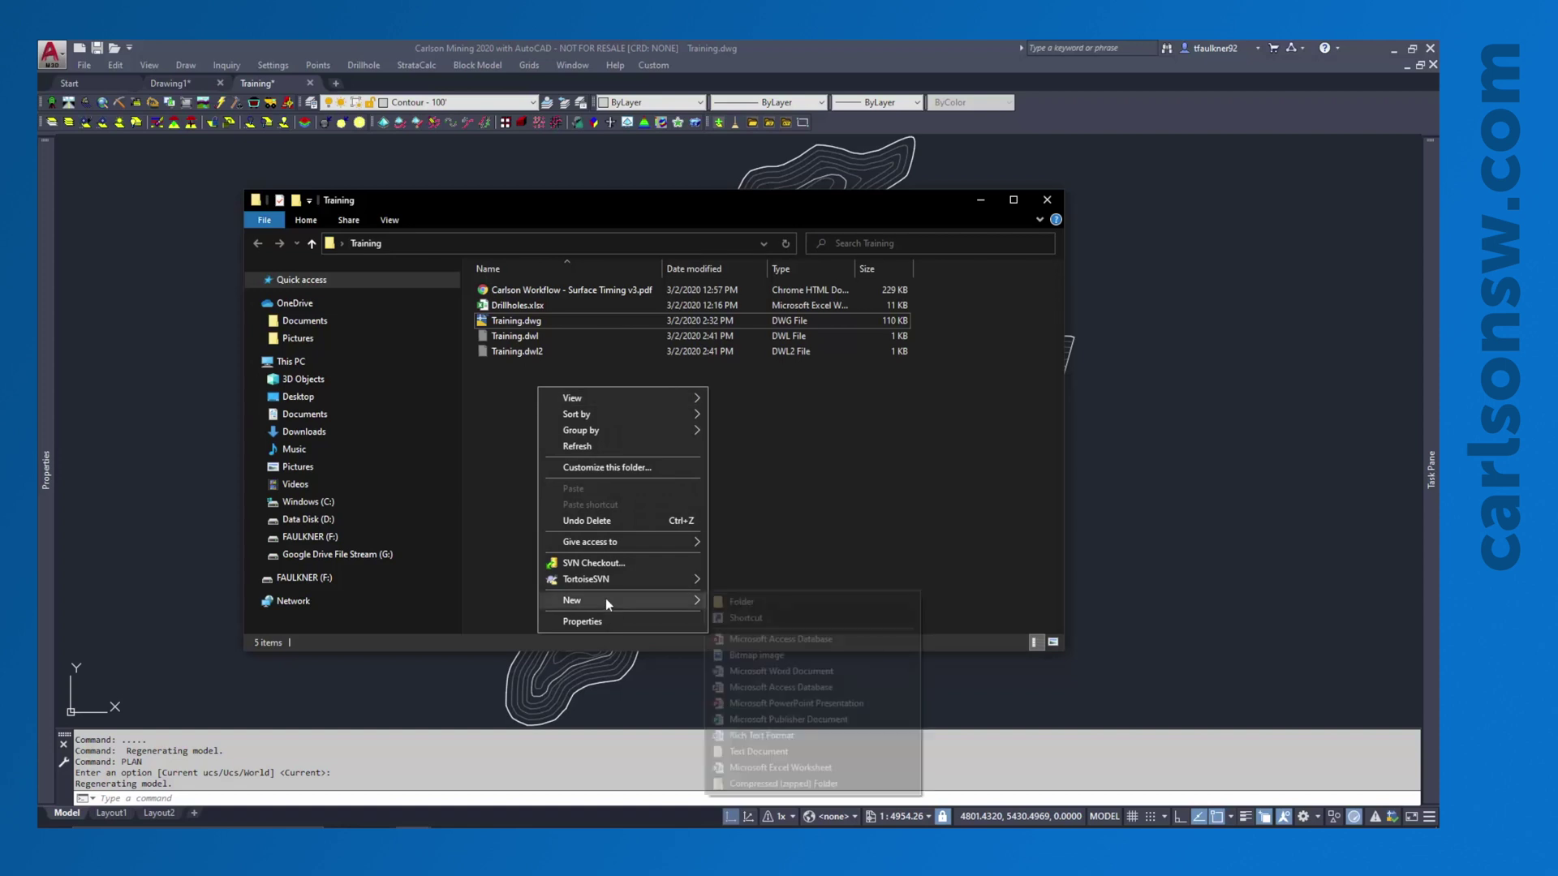
{"action": "left_click", "coordinate": [735, 602]}
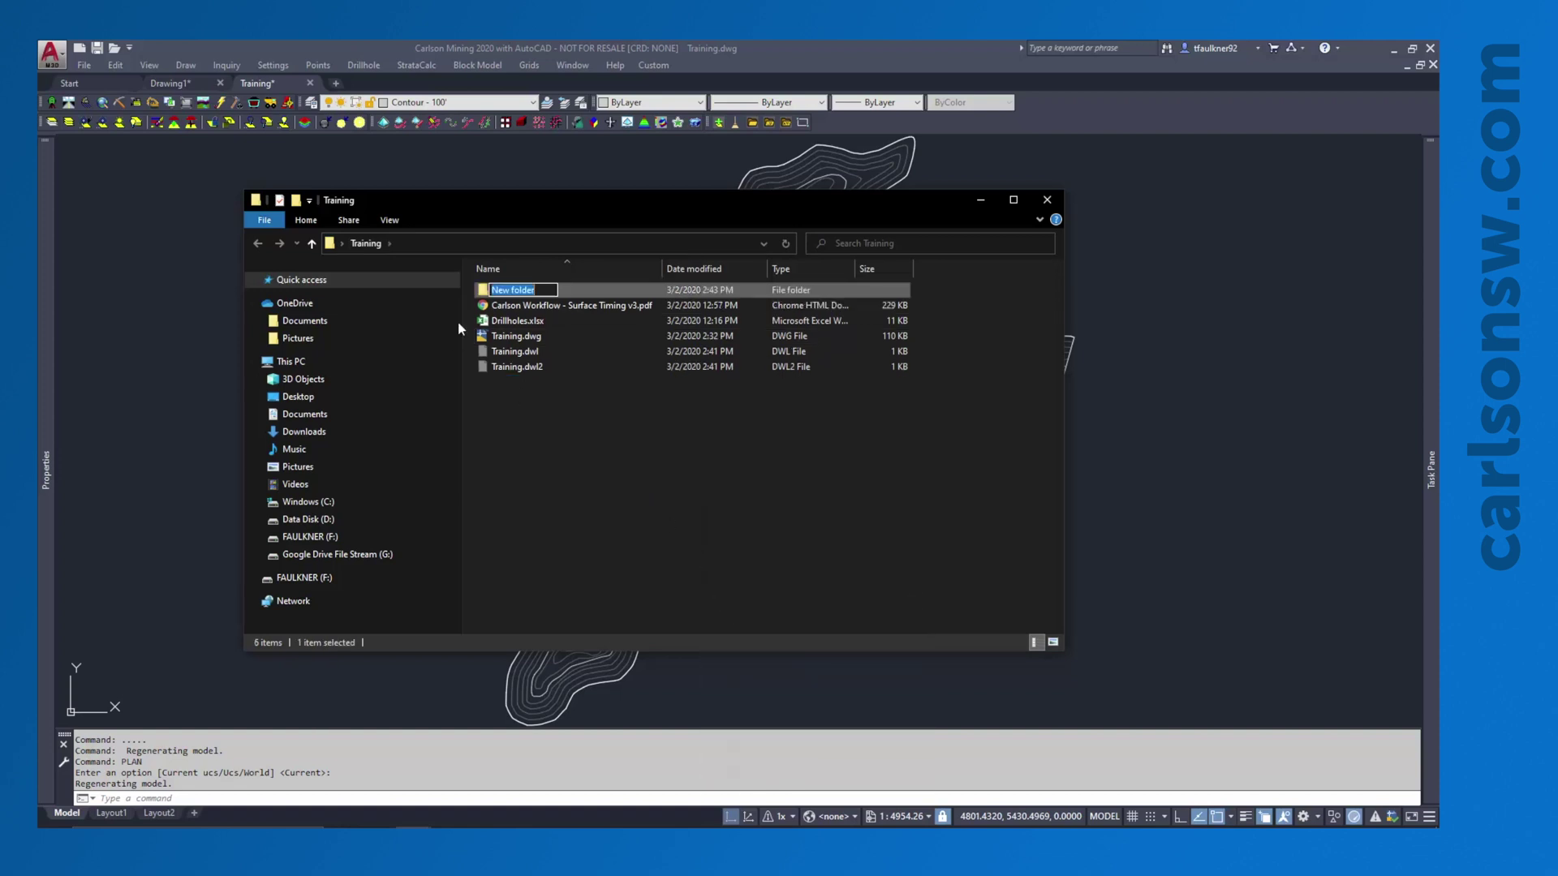
{"action": "type", "text": "Settings"}
{"action": "key", "text": "Return"}
Create a second folder named Surfaces, then minimize File Explorer.
{"action": "right_click", "coordinate": [528, 422]}
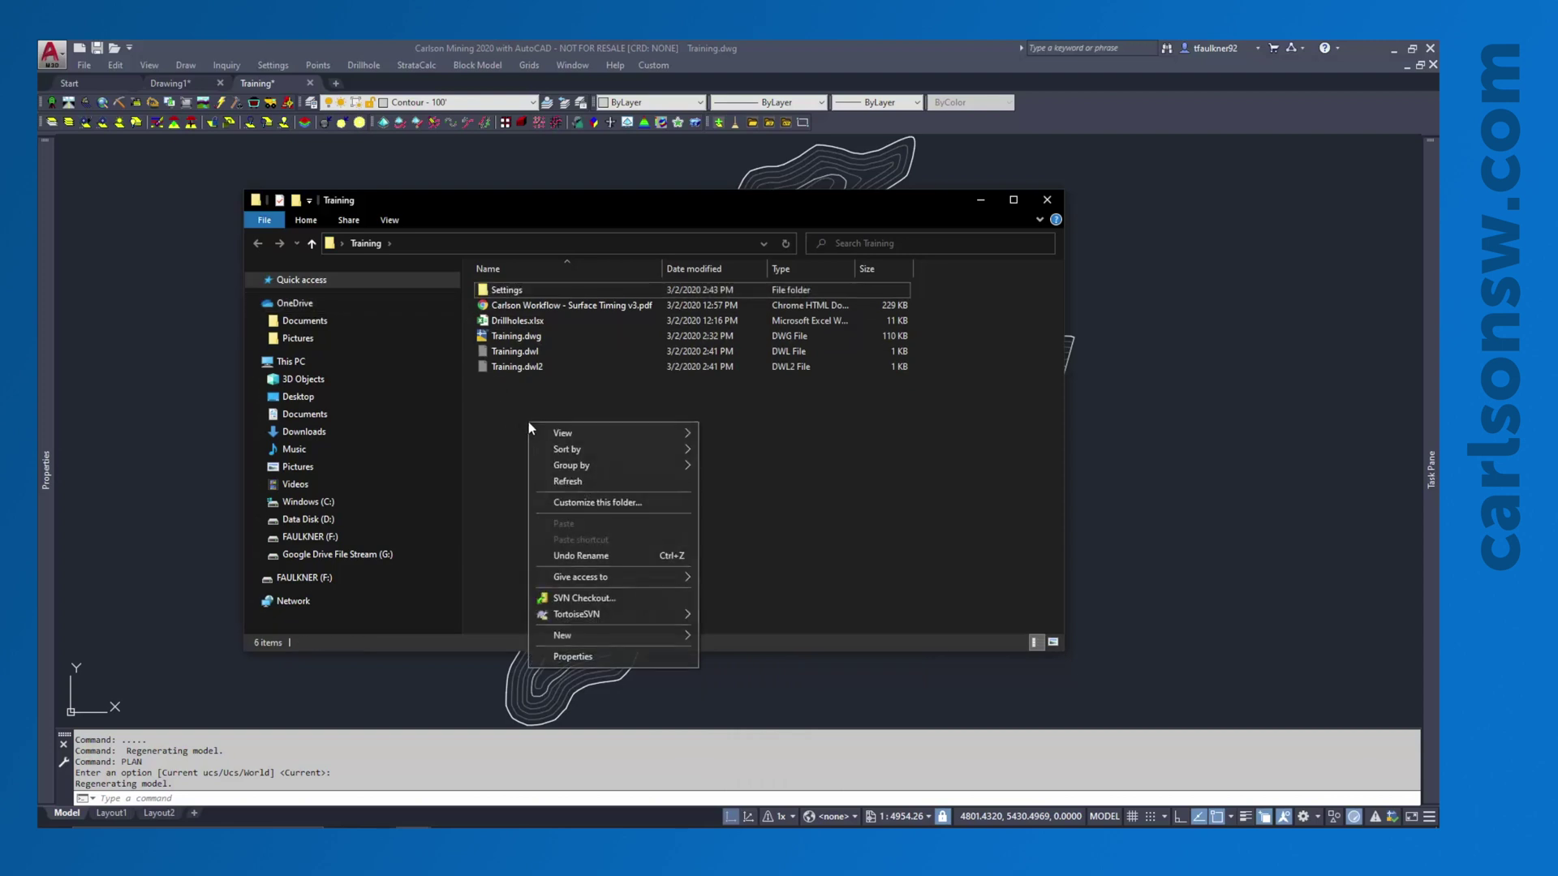
{"action": "mouse_move", "coordinate": [612, 638]}
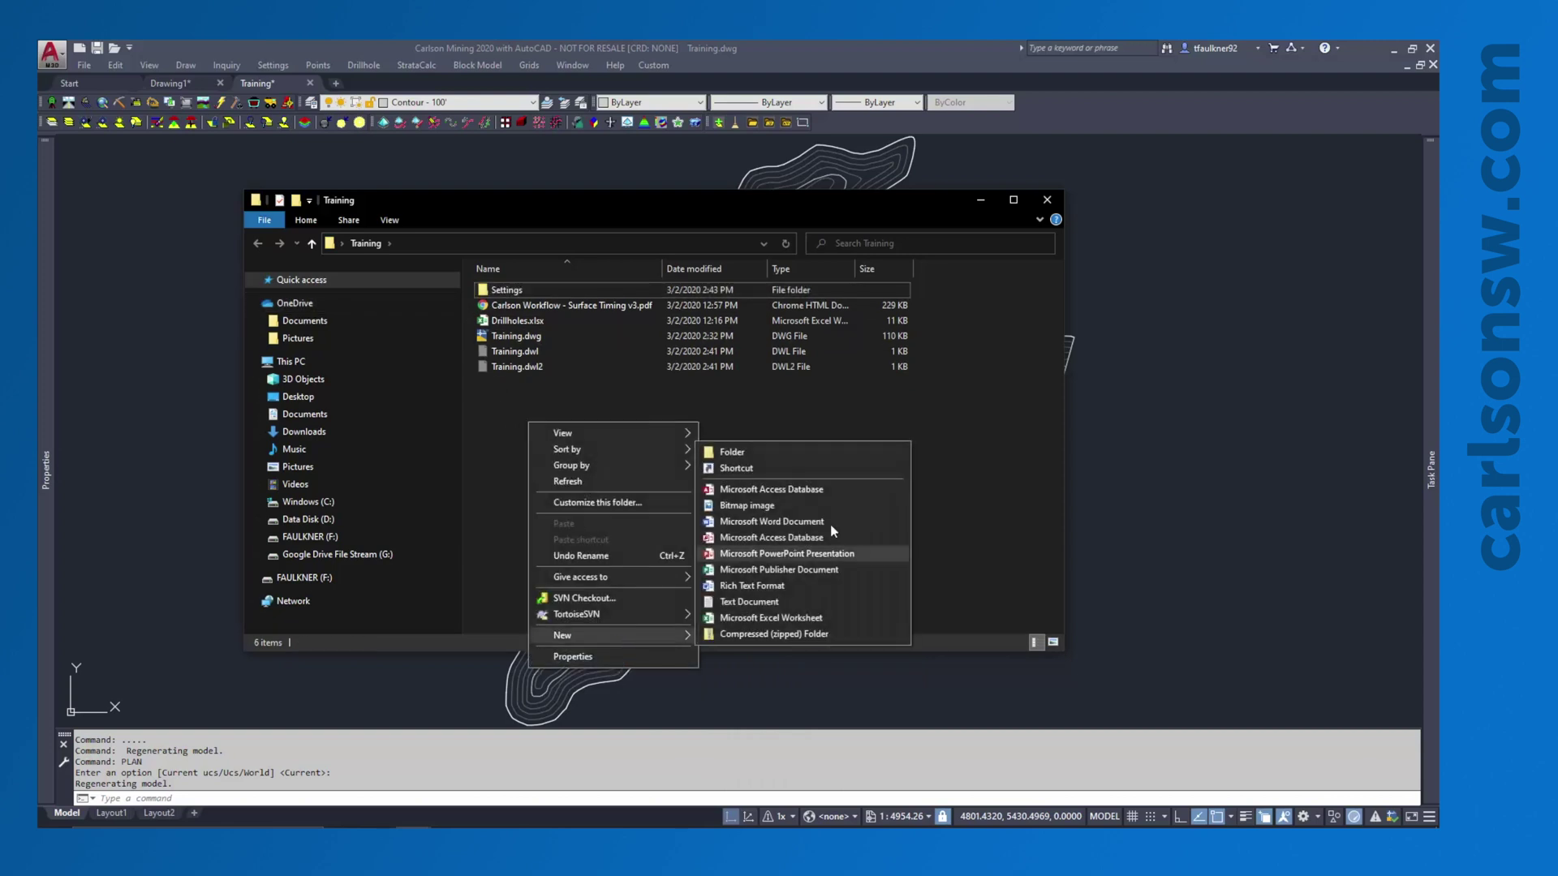
{"action": "left_click", "coordinate": [790, 451]}
{"action": "type", "text": "Surfaces"}
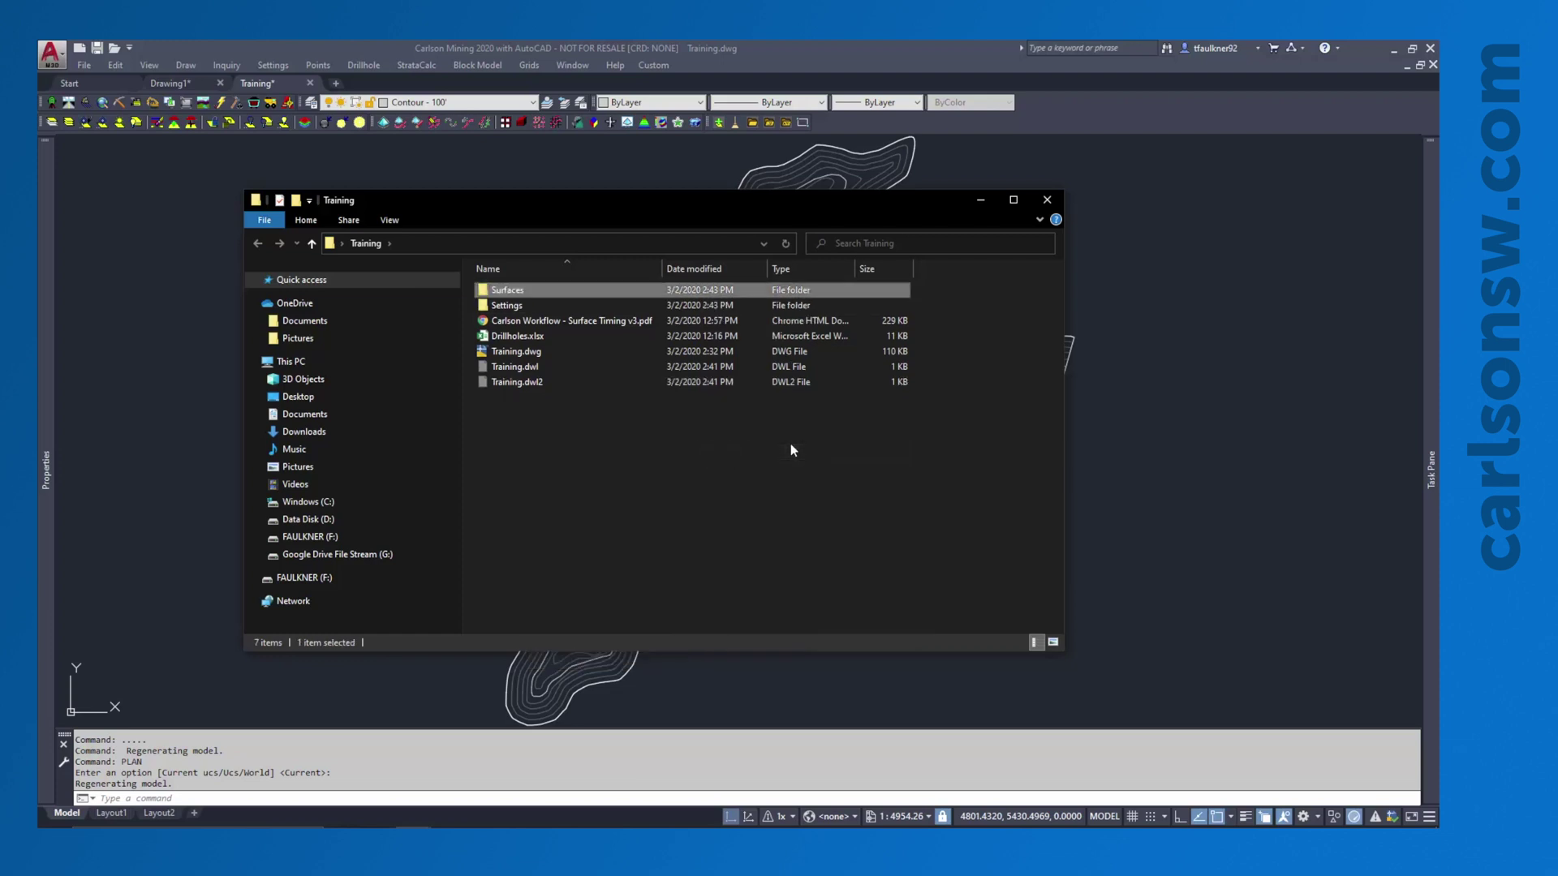
{"action": "key", "text": "Return"}
{"action": "left_click", "coordinate": [981, 201]}
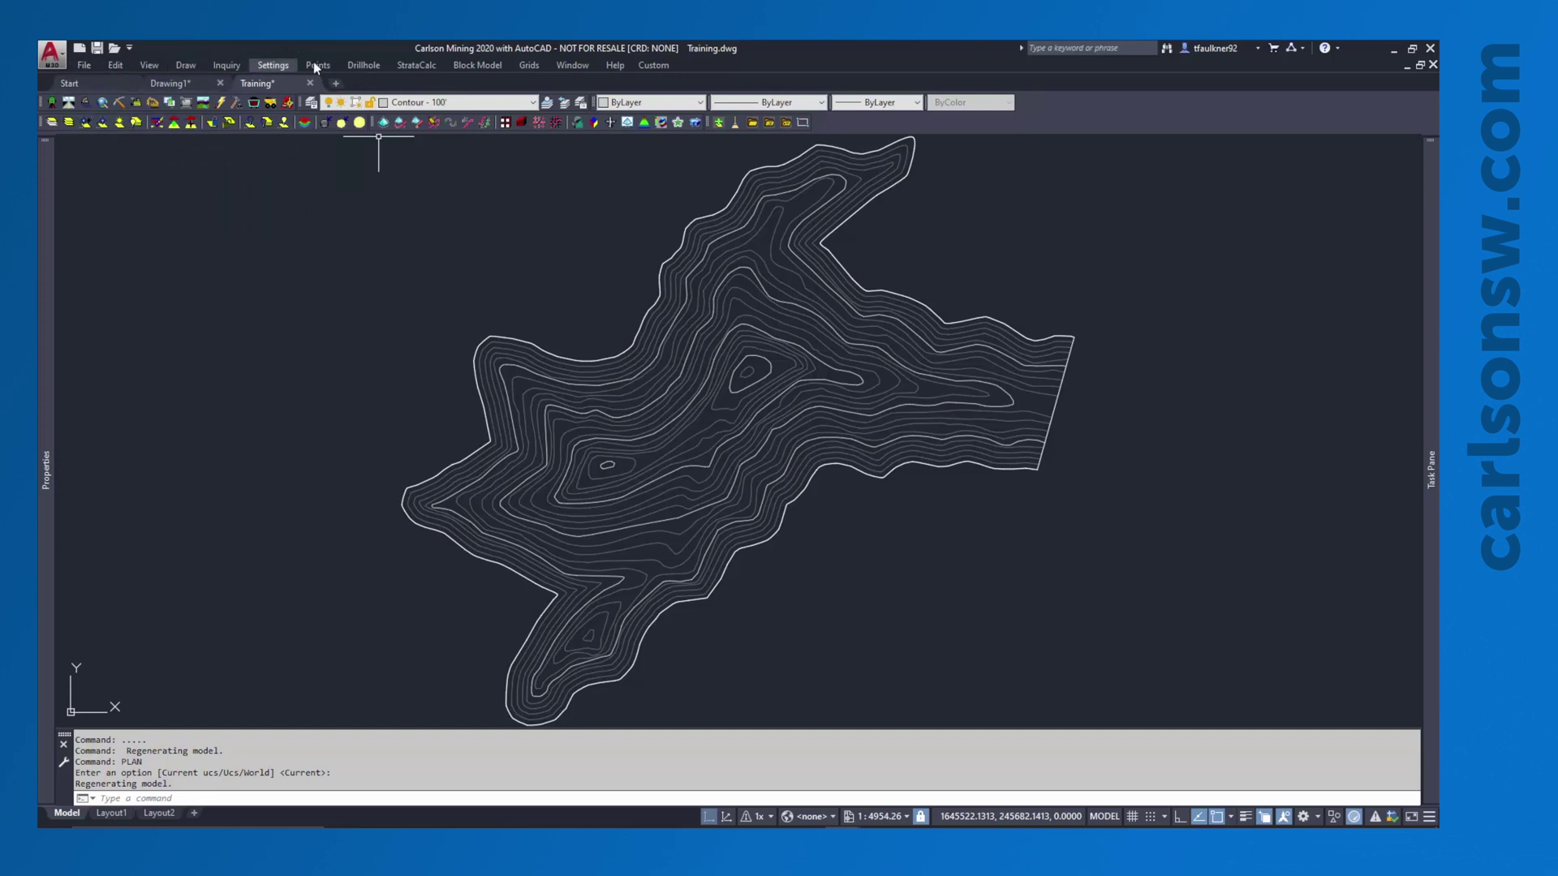
{"action": "left_click", "coordinate": [371, 254]}
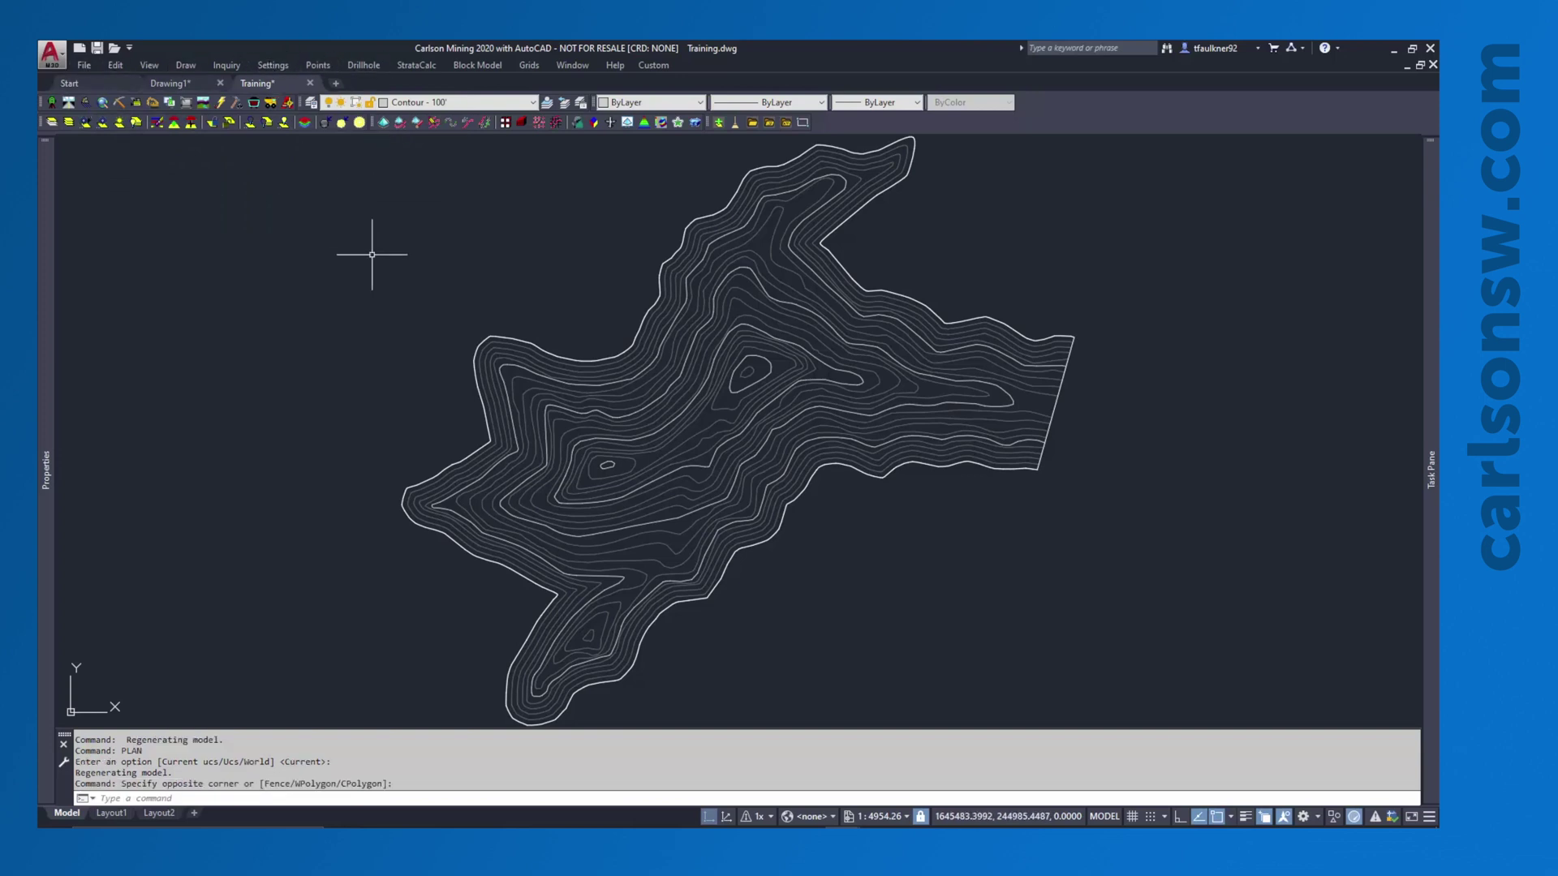
{"action": "type", "text": "ribbon"}
{"action": "key", "text": "Return"}
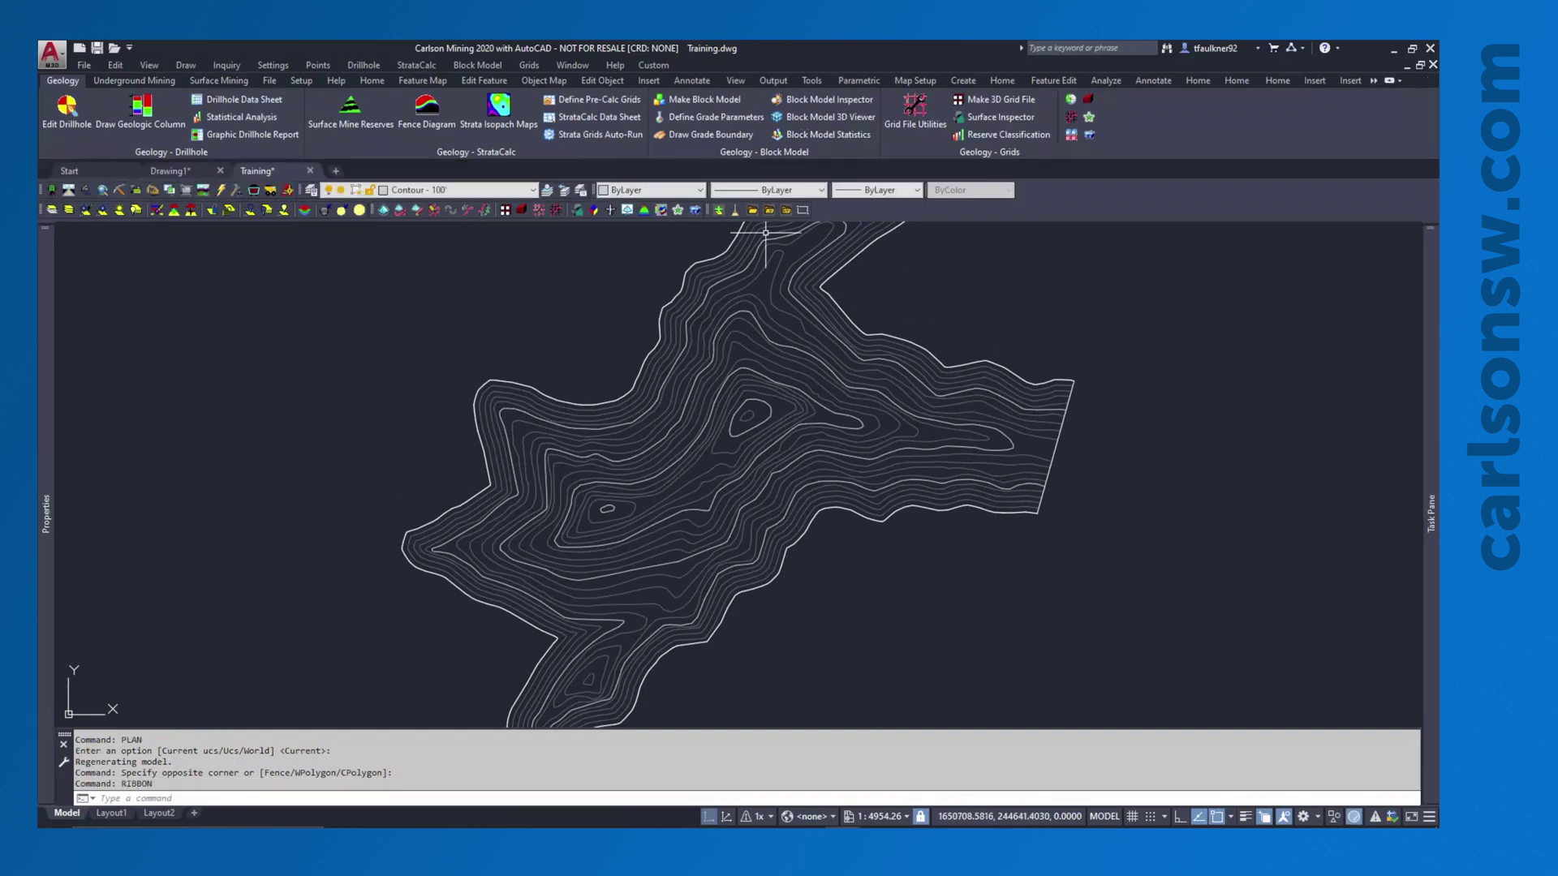
{"action": "left_click", "coordinate": [1011, 307]}
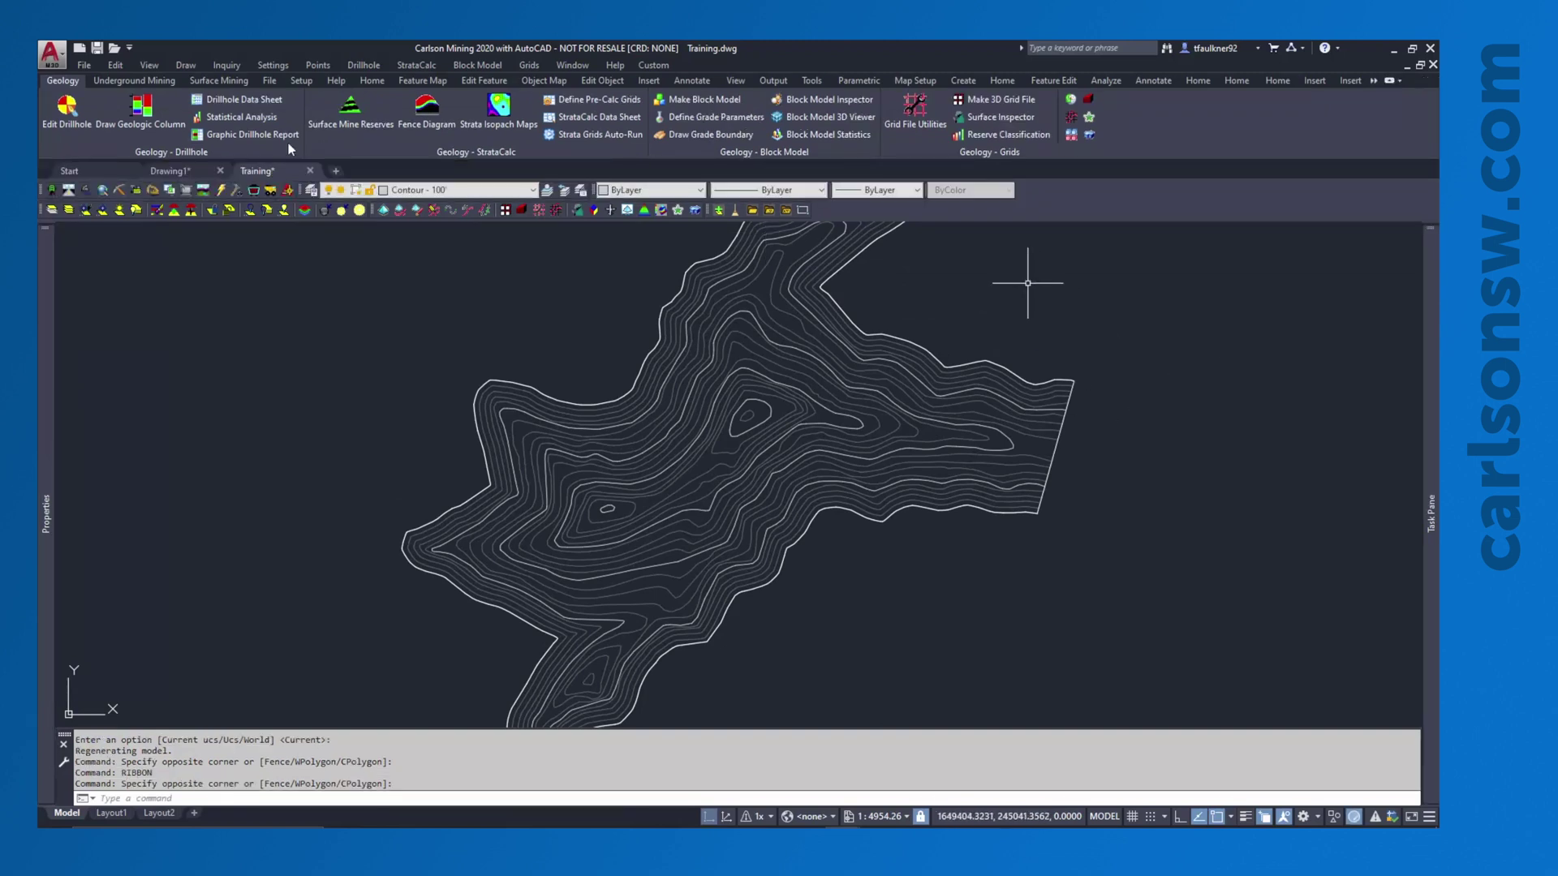
{"action": "left_click", "coordinate": [115, 82]}
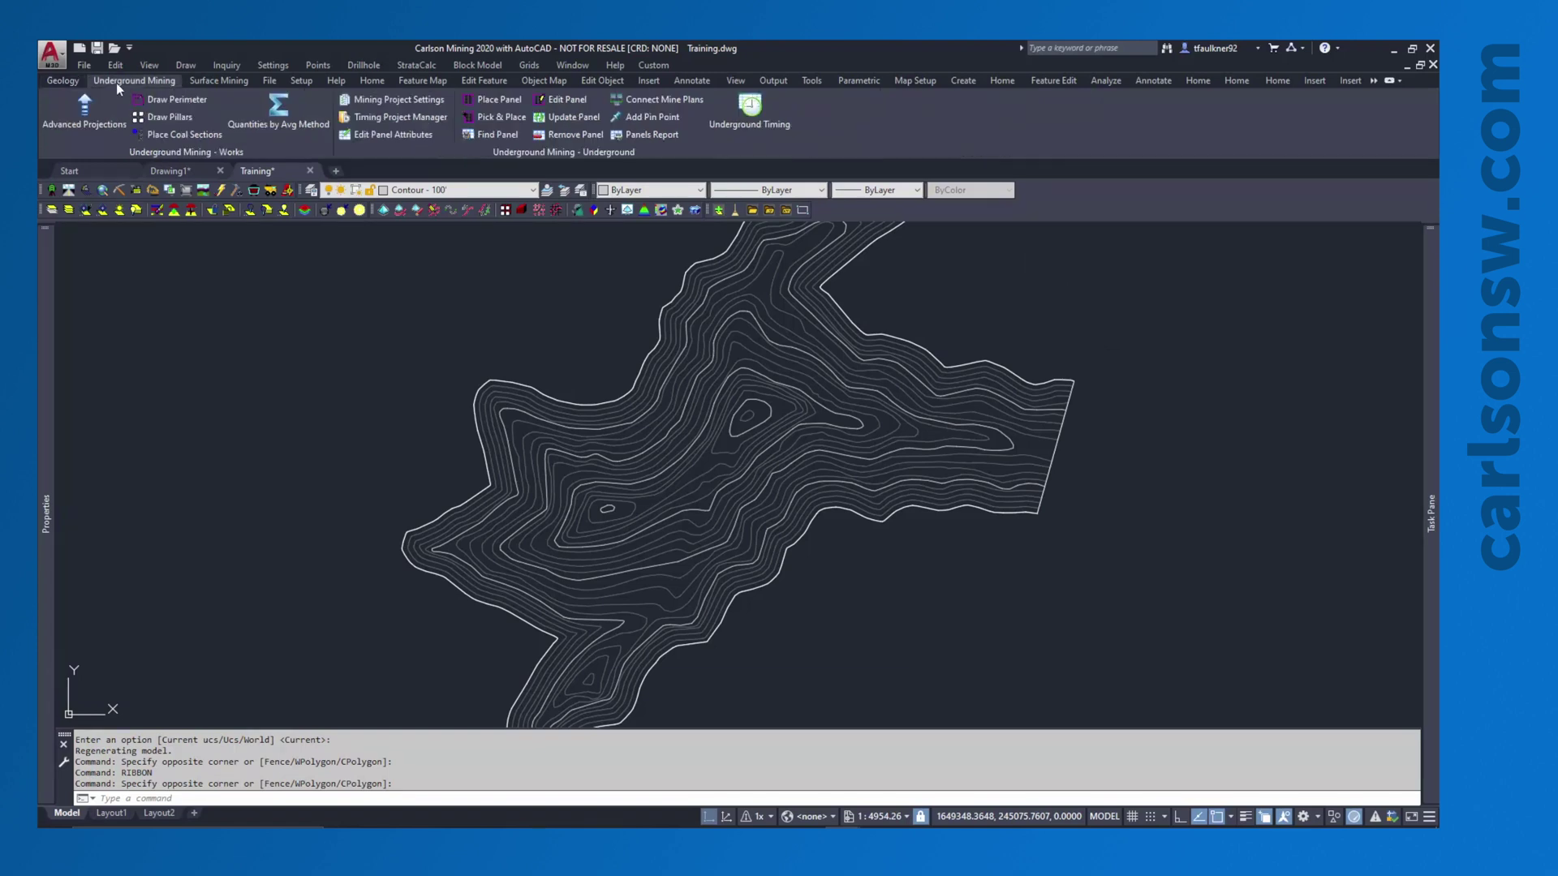
{"action": "left_click", "coordinate": [227, 83]}
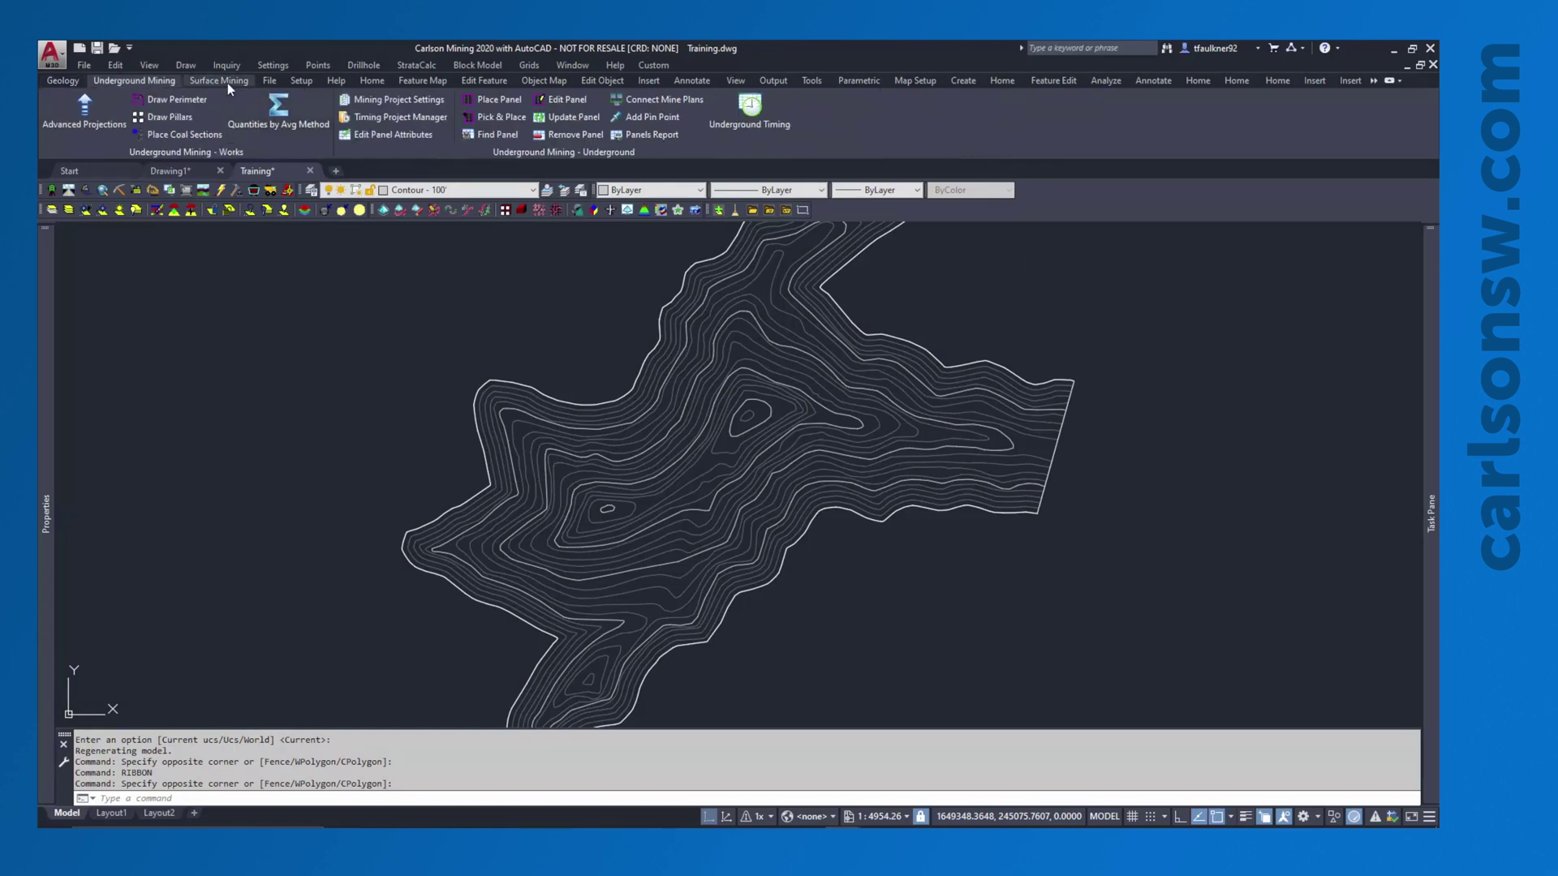
{"action": "left_click", "coordinate": [270, 82]}
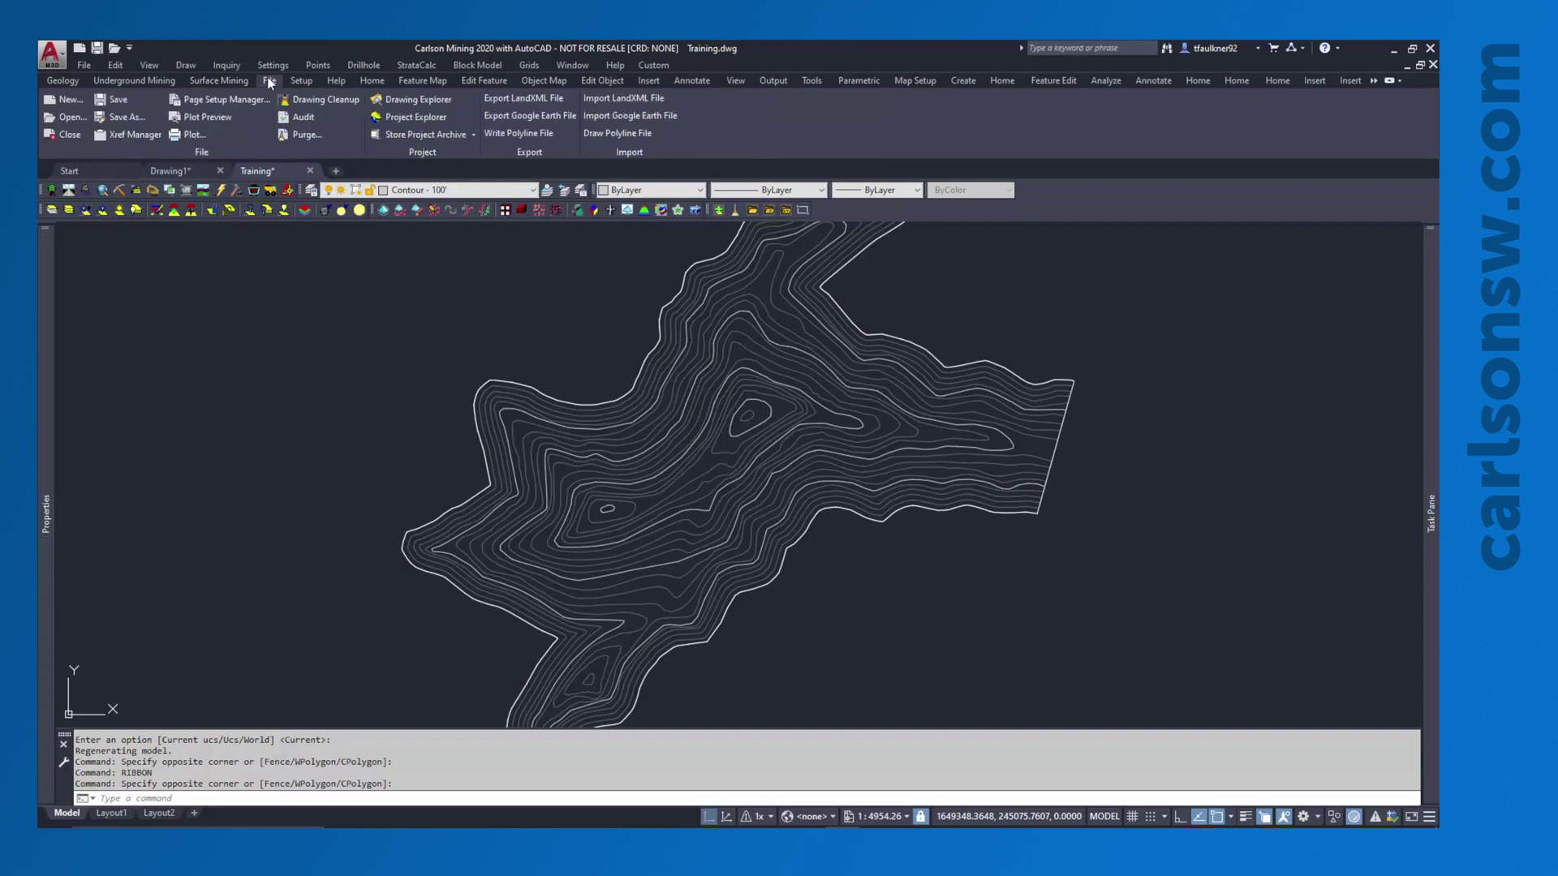
{"action": "right_click", "coordinate": [962, 129]}
{"action": "left_click", "coordinate": [986, 254]}
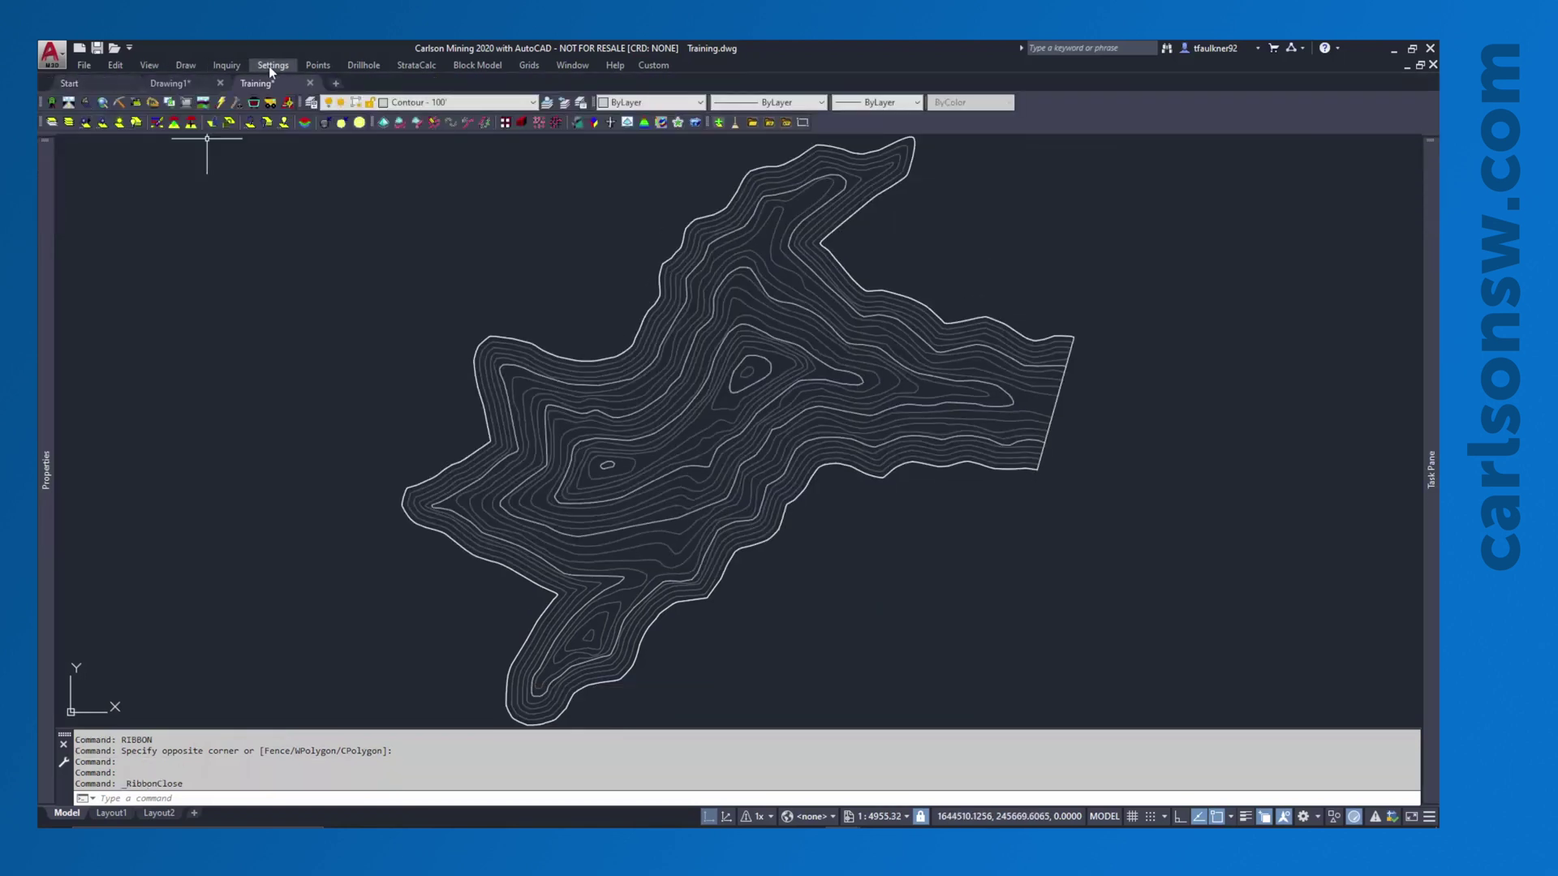
Open Drawing Setup from the Settings menu.
{"action": "left_click", "coordinate": [271, 66]}
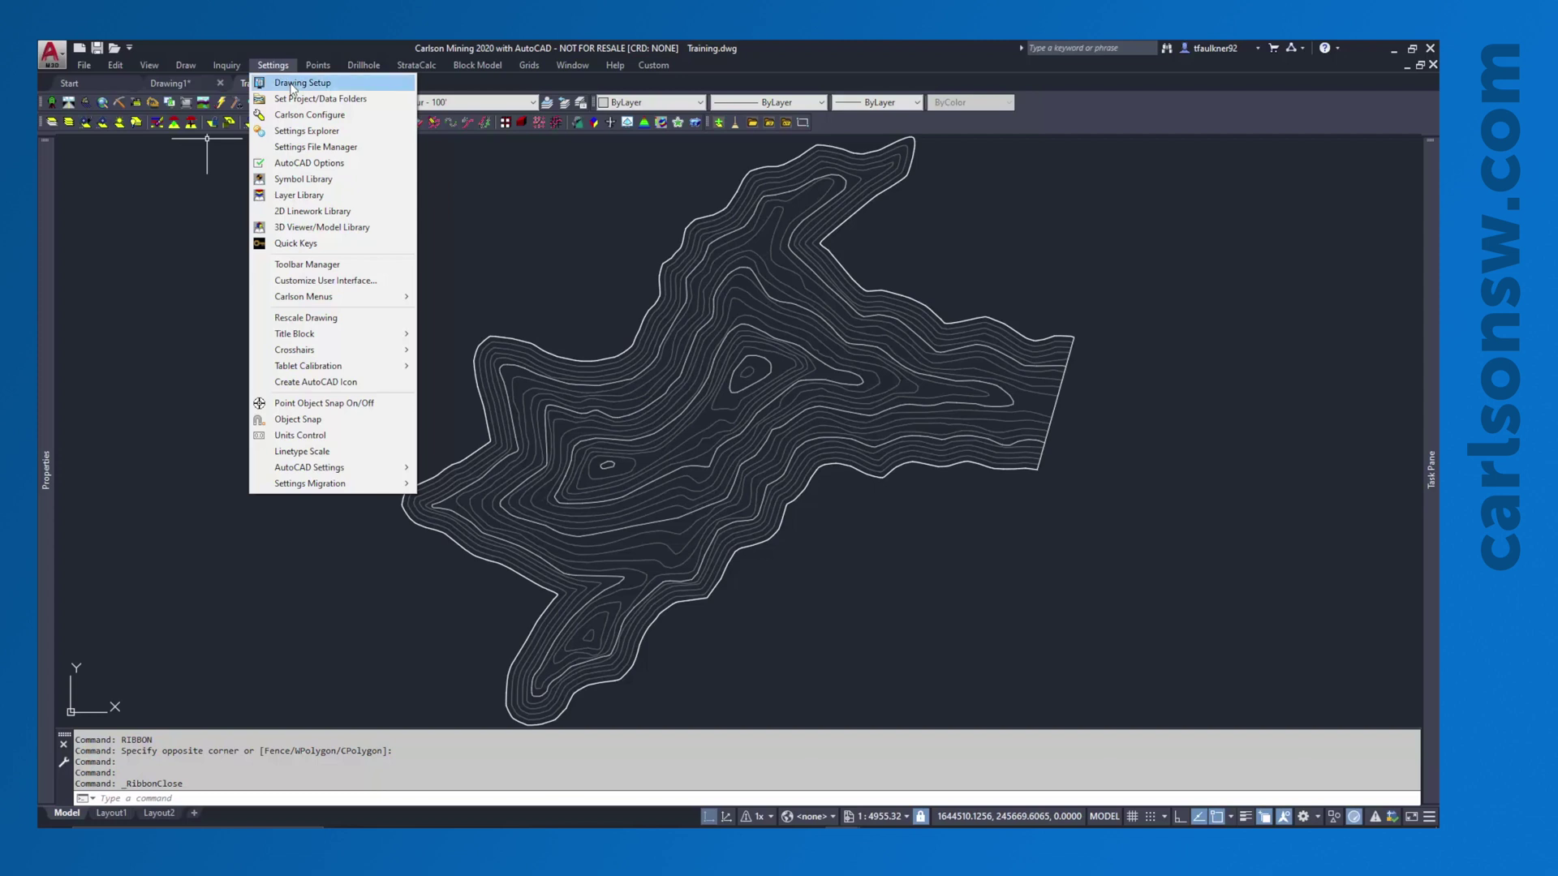
{"action": "left_click", "coordinate": [293, 84]}
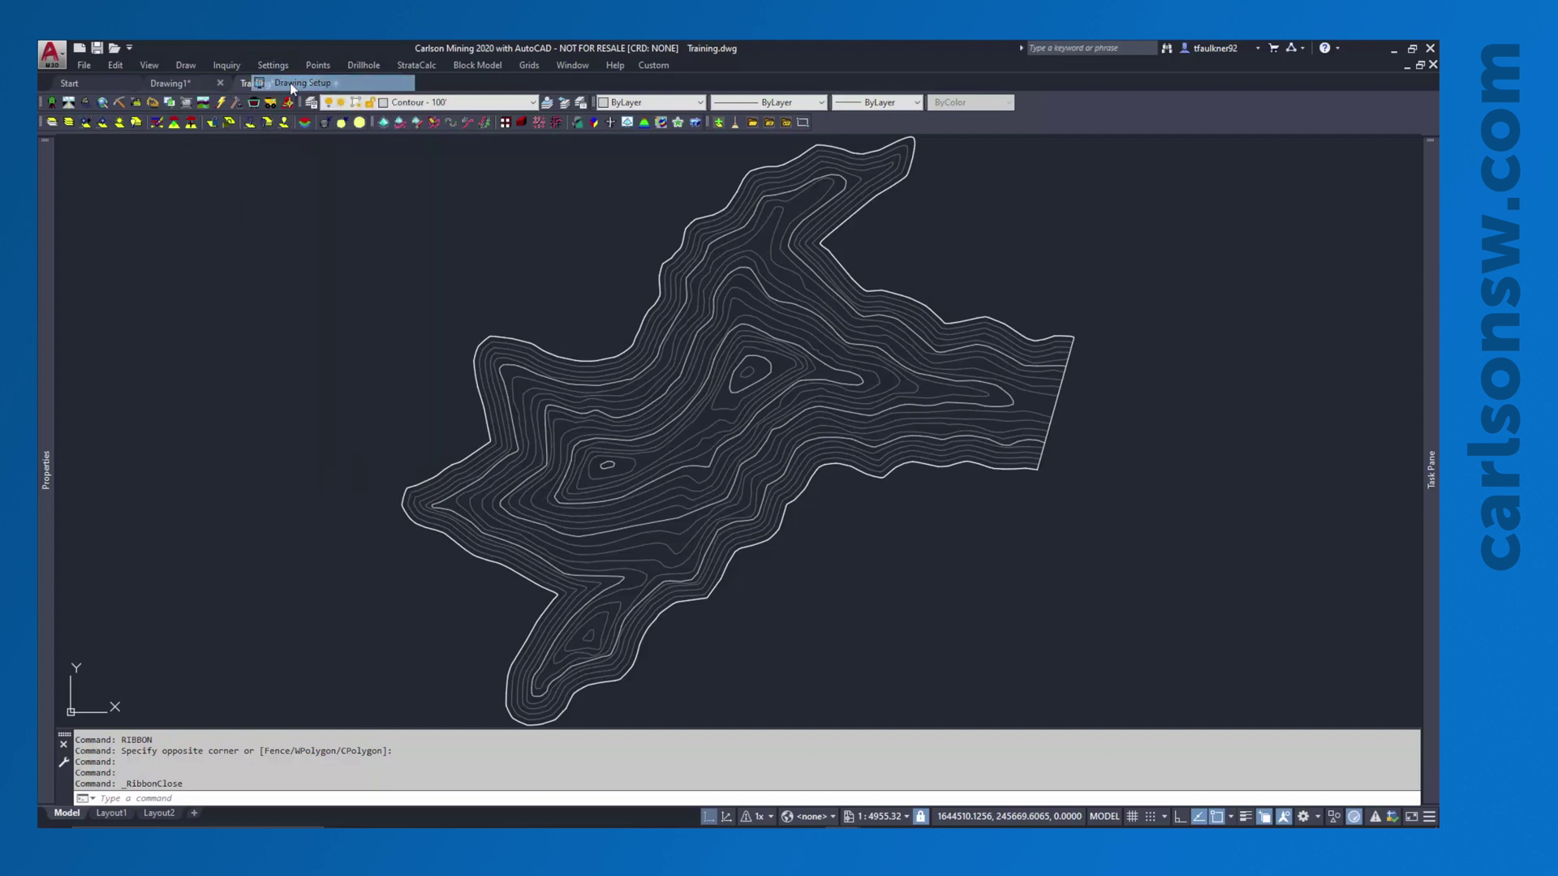
Switch Drawing Setup to English 1in=?ft units and accept matching the other settings.
{"action": "left_click_drag", "start_coordinate": [816, 220], "coordinate": [782, 219]}
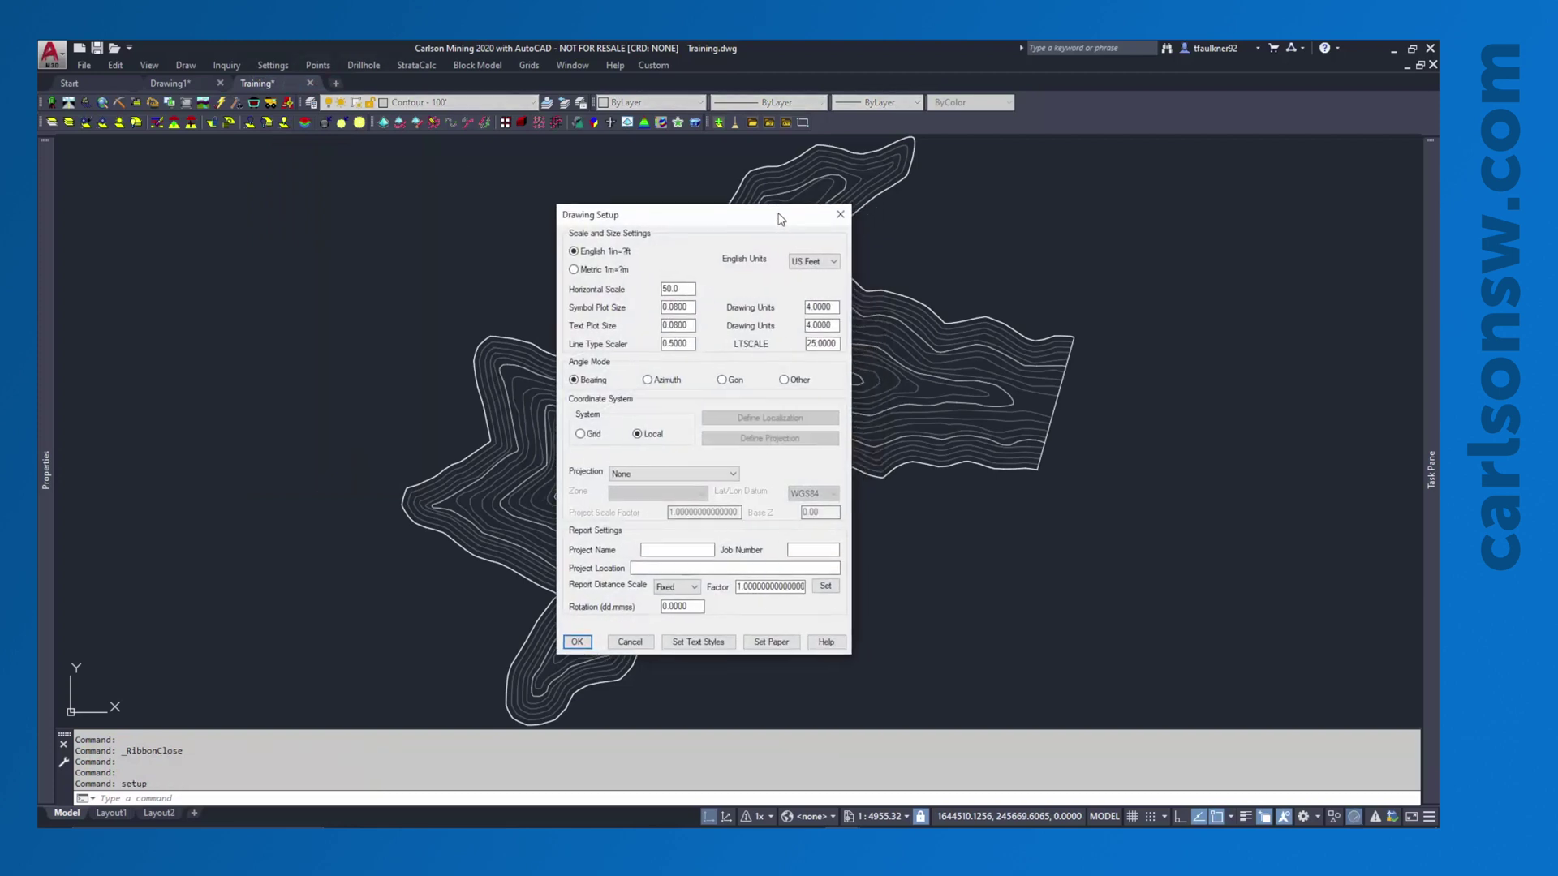
{"action": "left_click", "coordinate": [583, 257]}
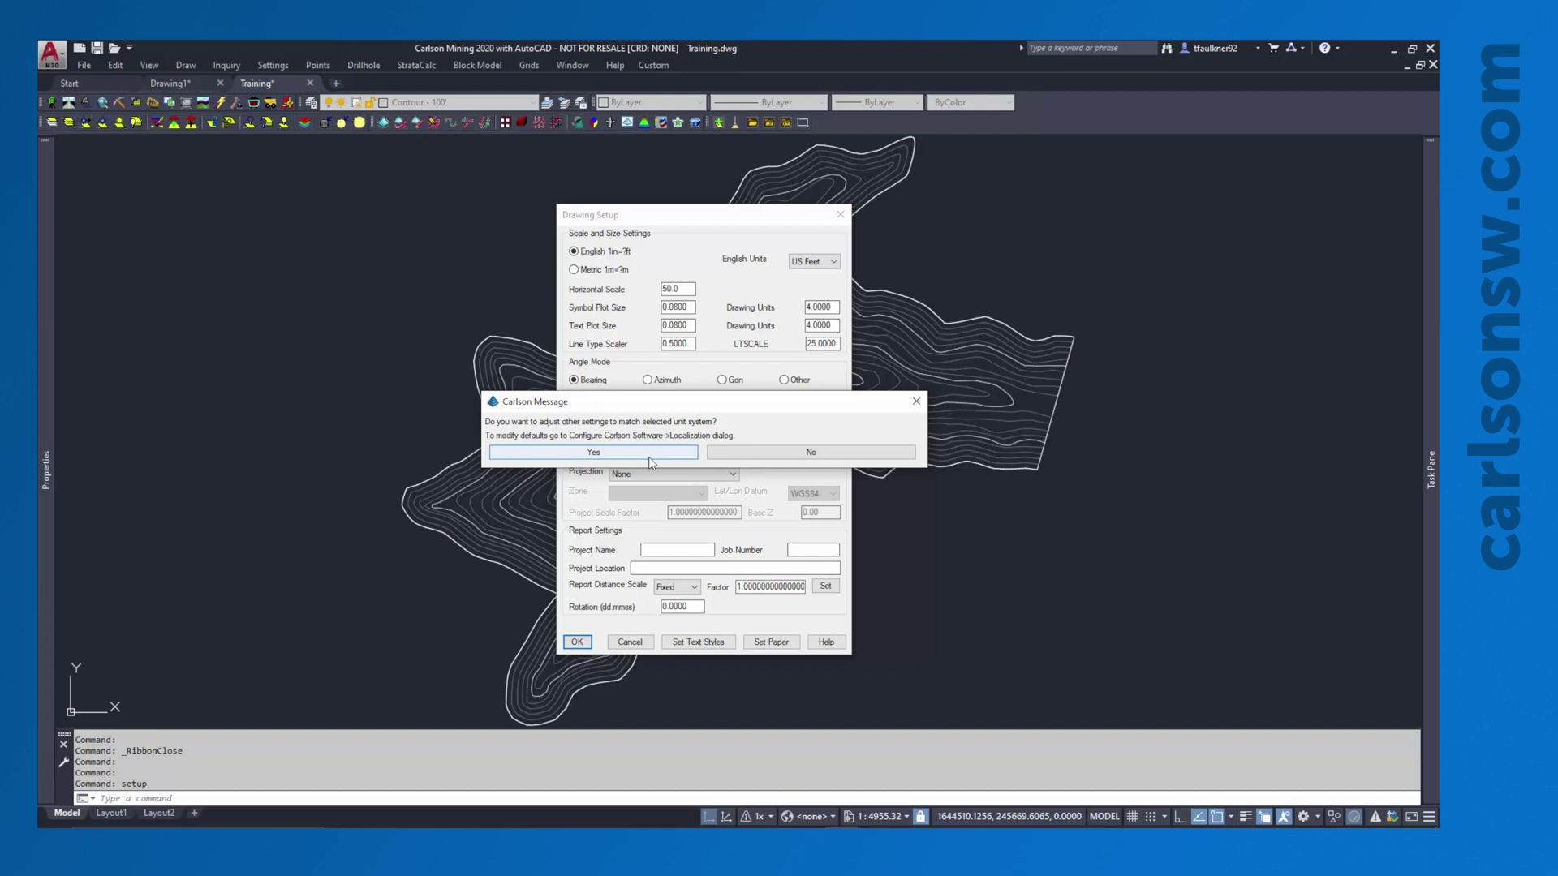
{"action": "left_click", "coordinate": [650, 455]}
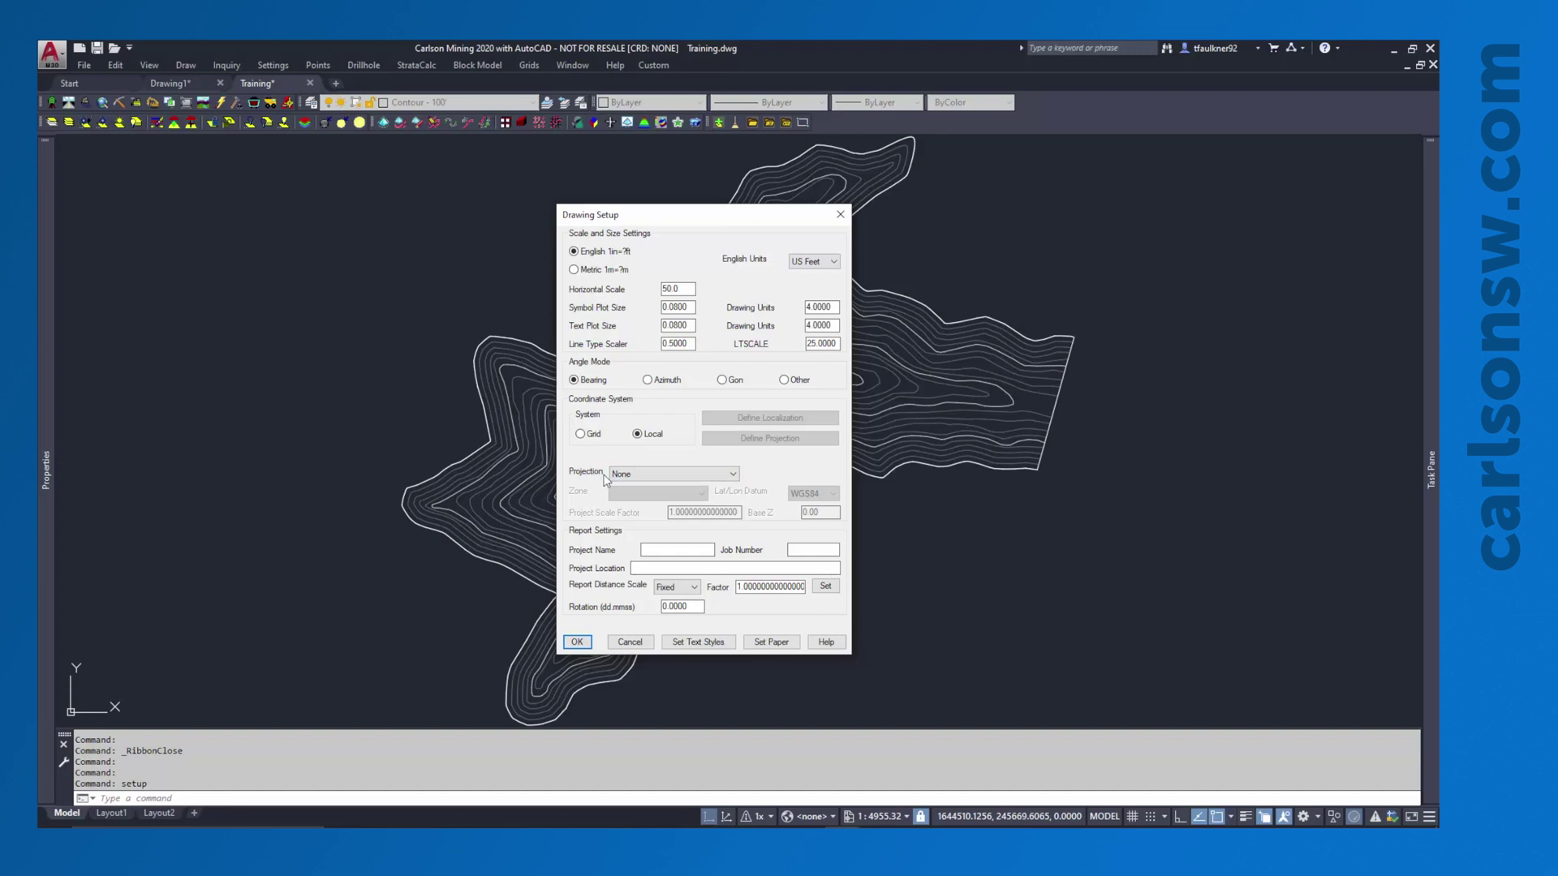
Set the Drawing Setup projection to State Plane 83, zone CO North, on the WGS84 datum.
{"action": "left_click", "coordinate": [625, 475]}
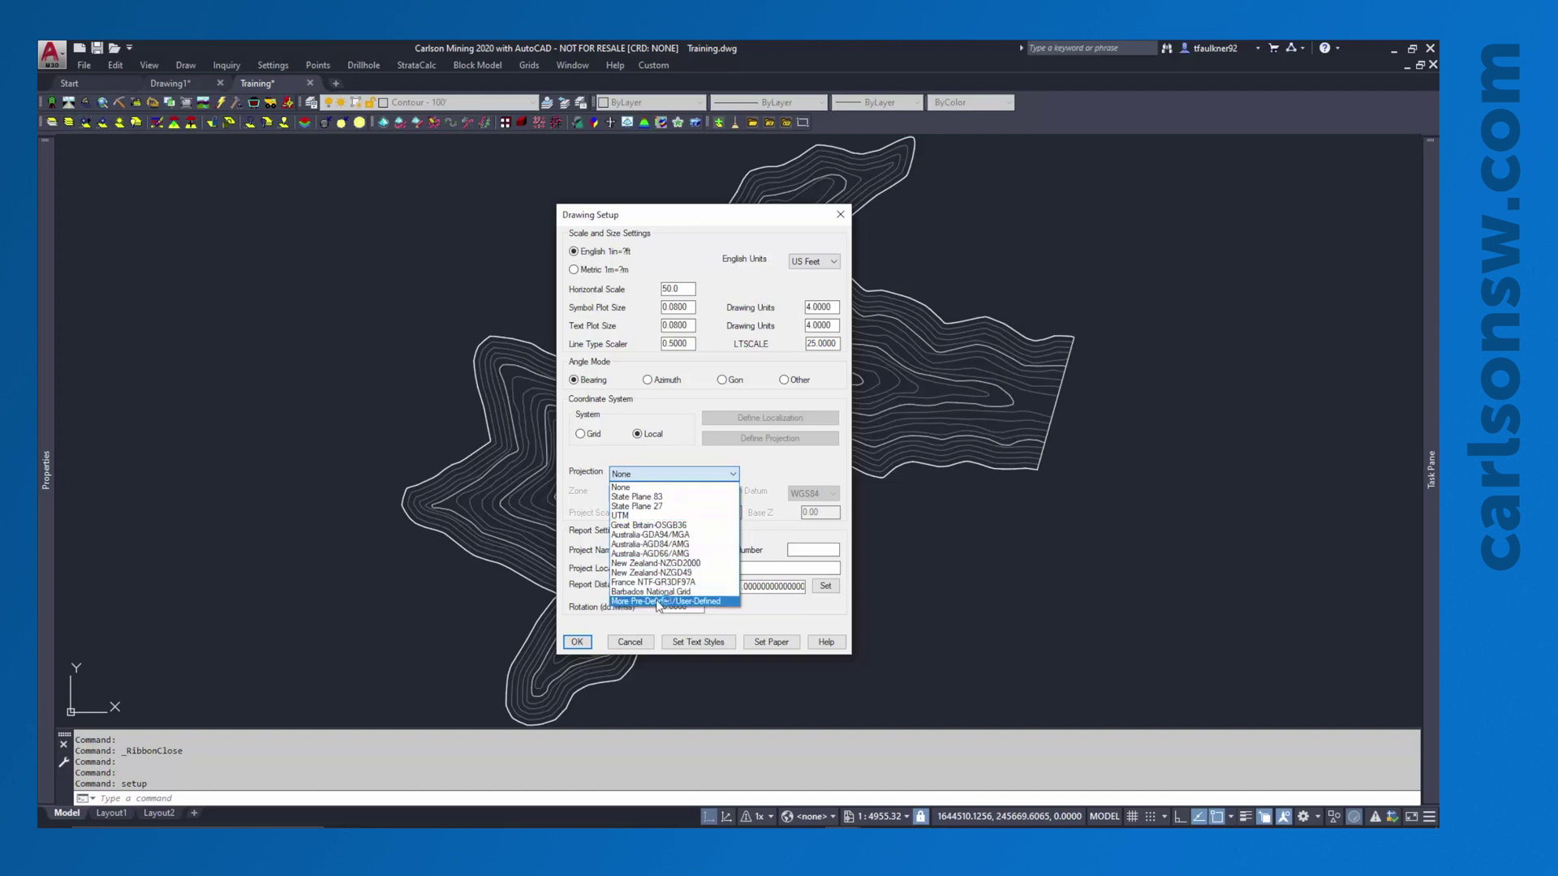
{"action": "left_click", "coordinate": [629, 496]}
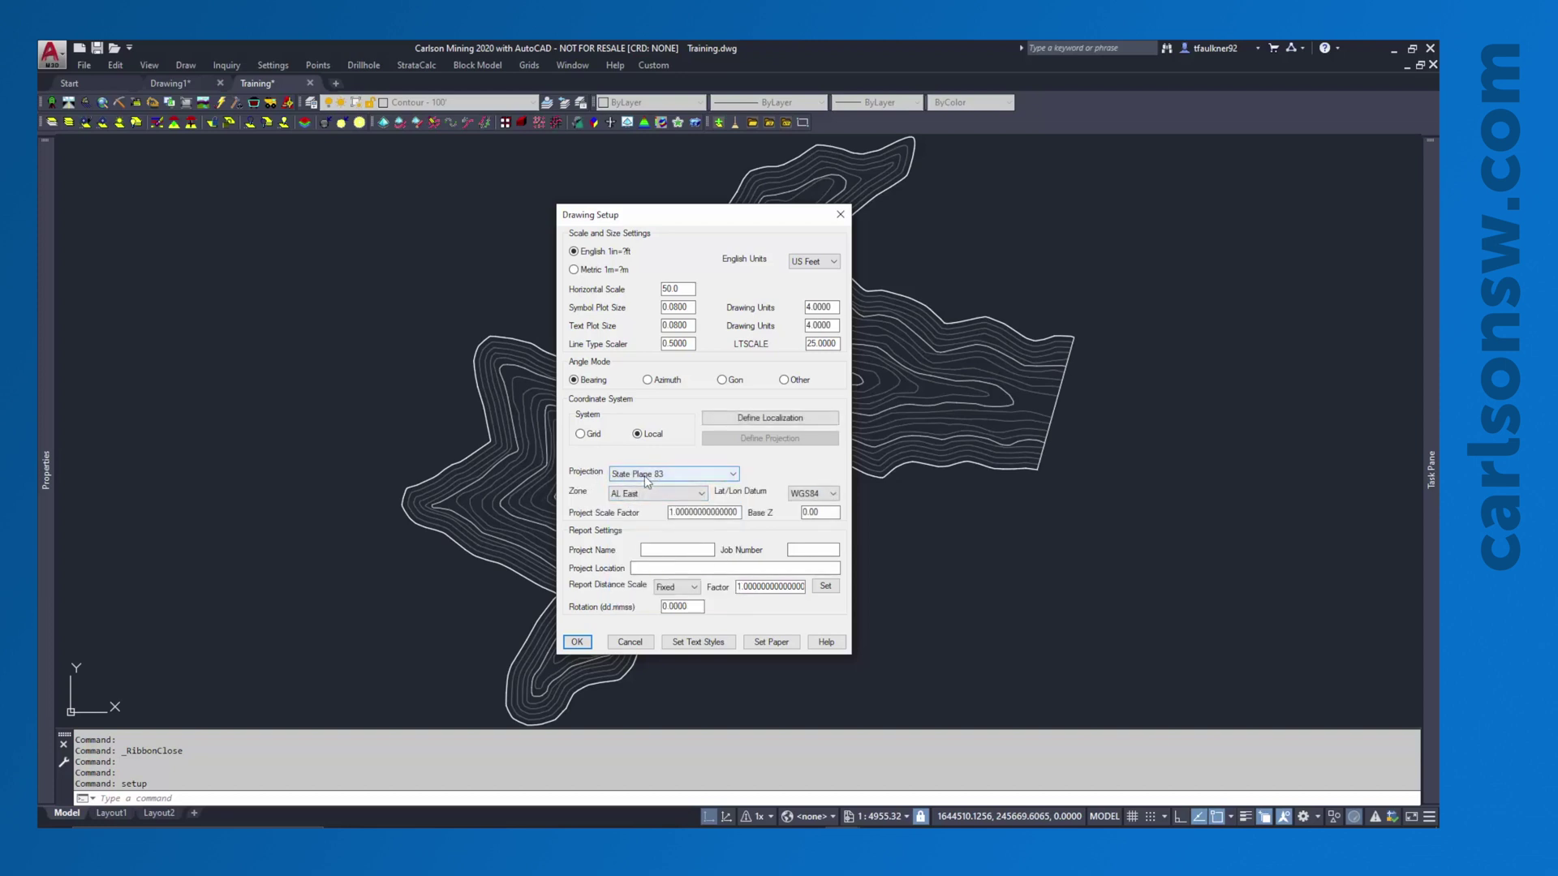
{"action": "left_click", "coordinate": [664, 494]}
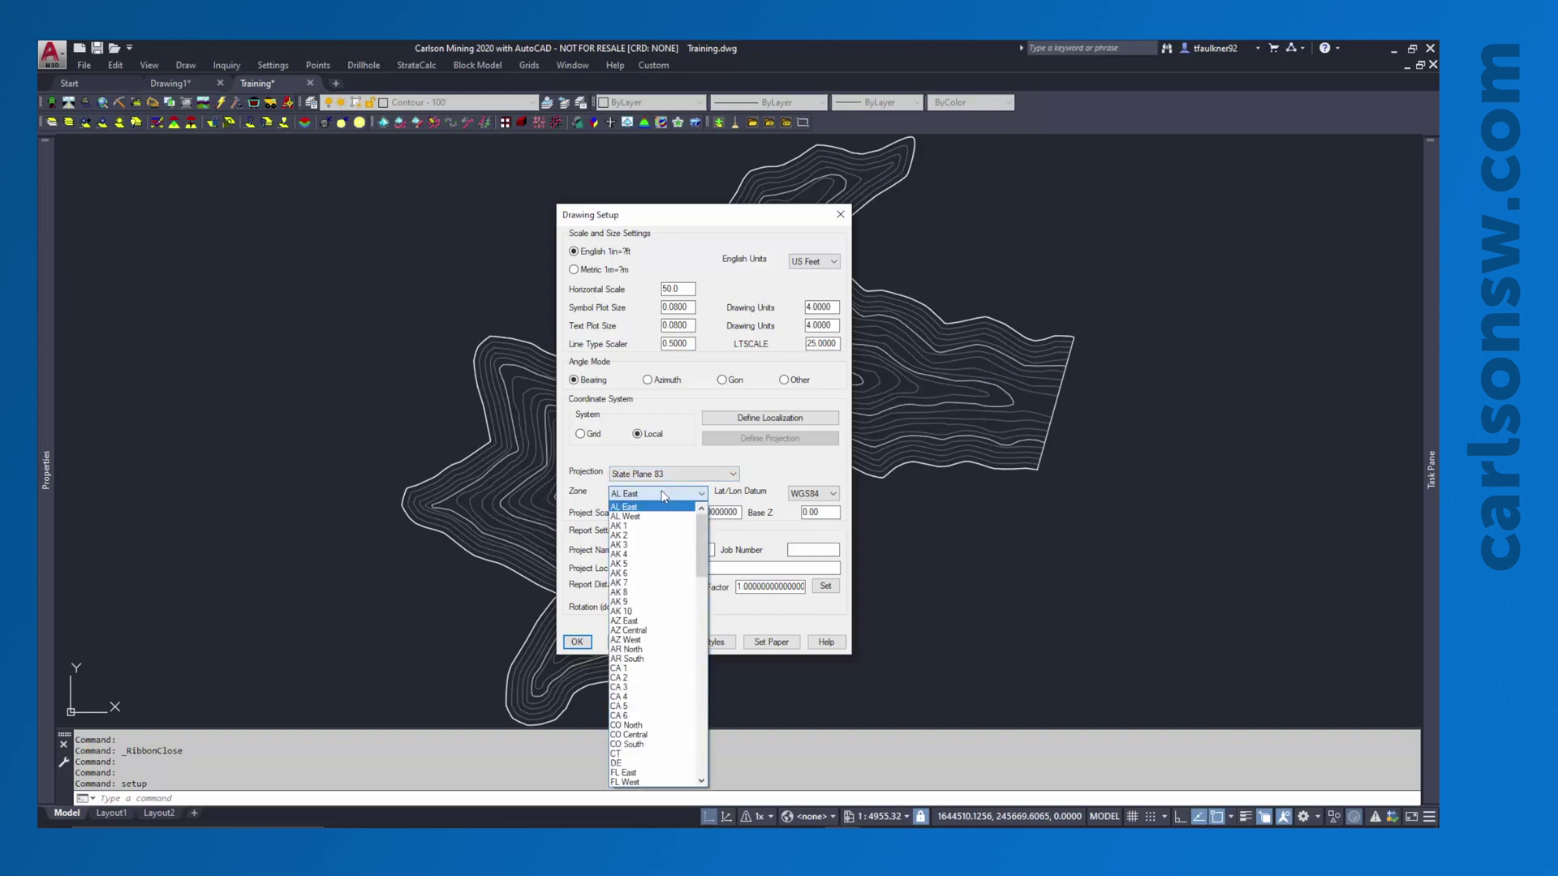
{"action": "left_click", "coordinate": [646, 725]}
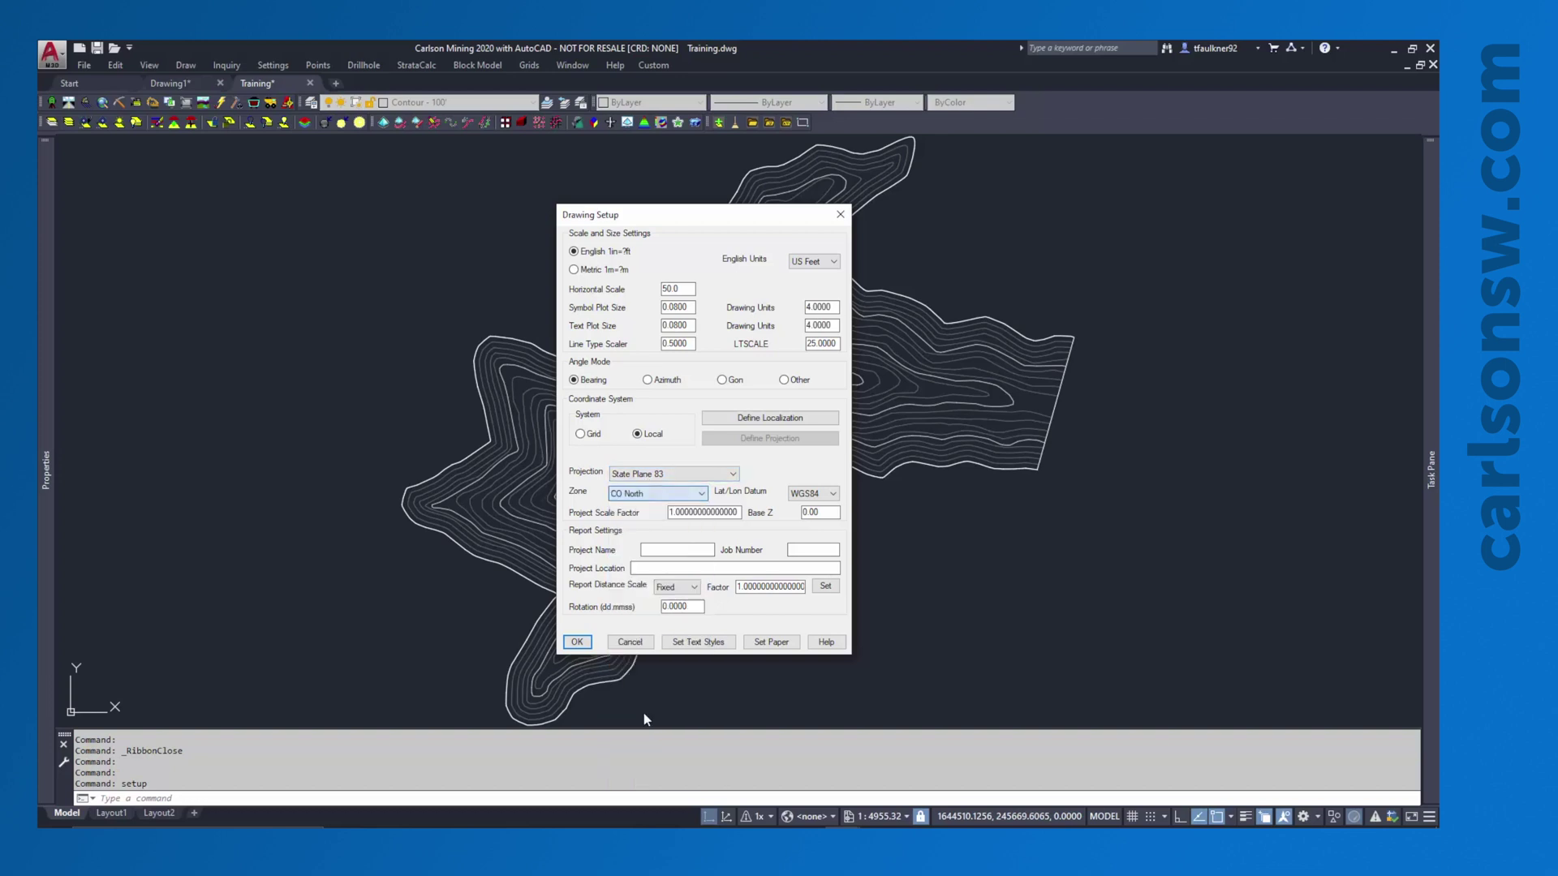
{"action": "left_click", "coordinate": [637, 477]}
Change the projection to None and apply Drawing Setup with Local coordinates in US Feet.
{"action": "left_click", "coordinate": [640, 484]}
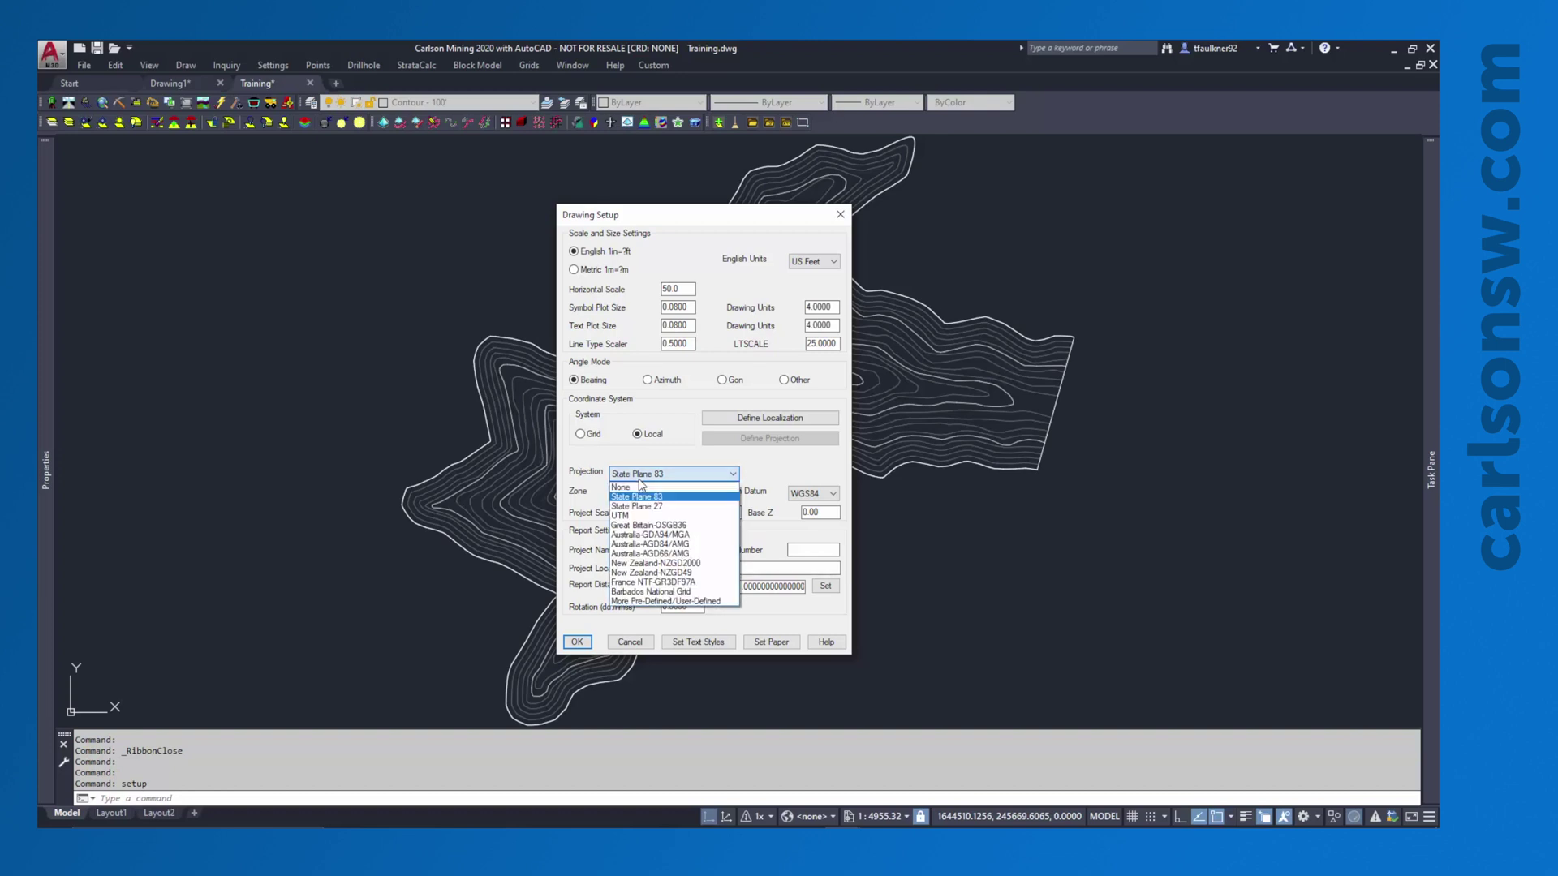
{"action": "left_click", "coordinate": [619, 496]}
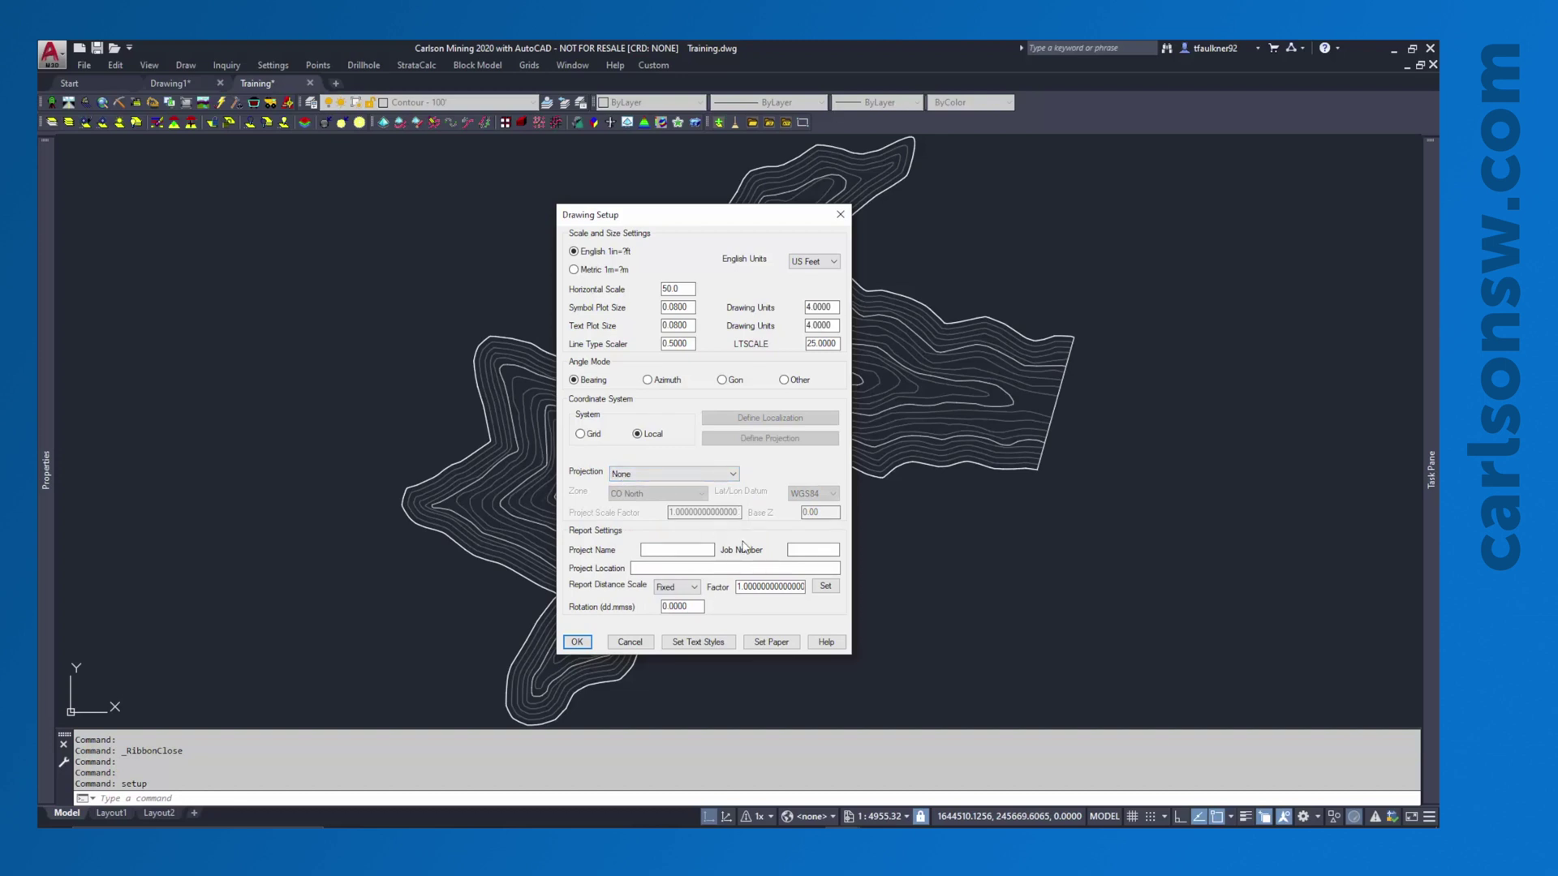
{"action": "left_click", "coordinate": [575, 642]}
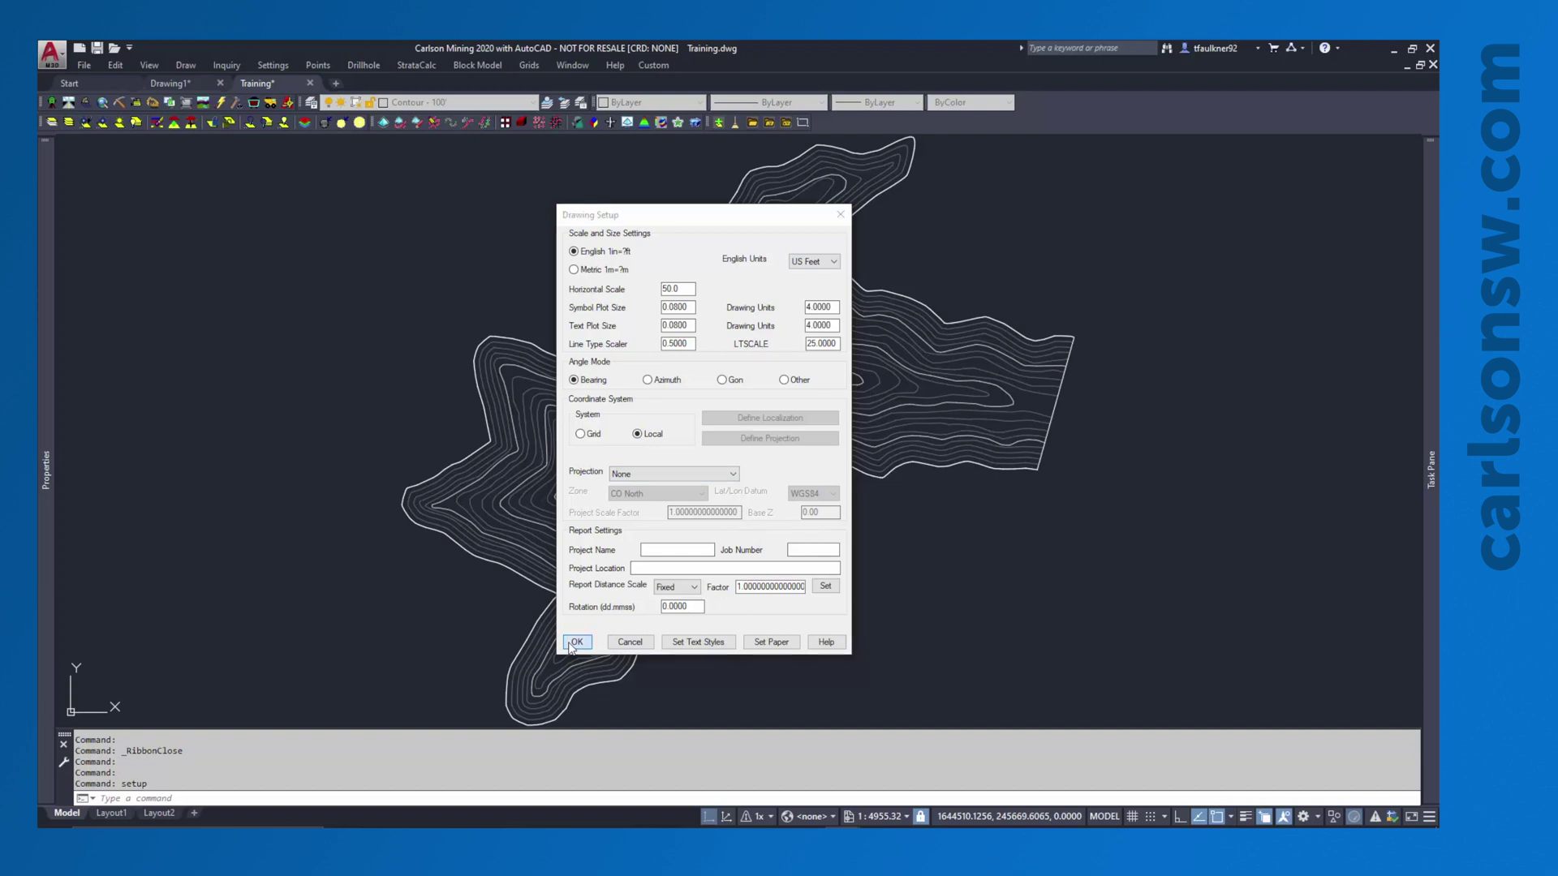